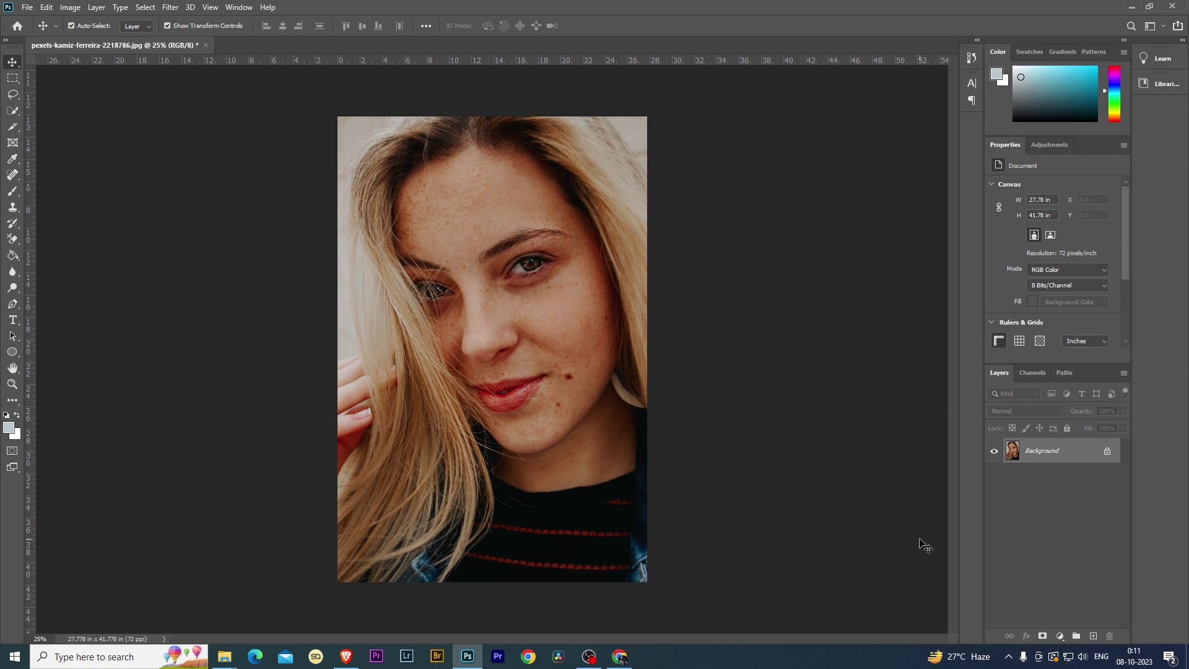
# - Duplicate the Background layer twice to stack two copies of the portrait above it
pyautogui.press('ctrl')
pyautogui.hotkey('ctrl', 'j')
pyautogui.hotkey('ctrl', 'j')
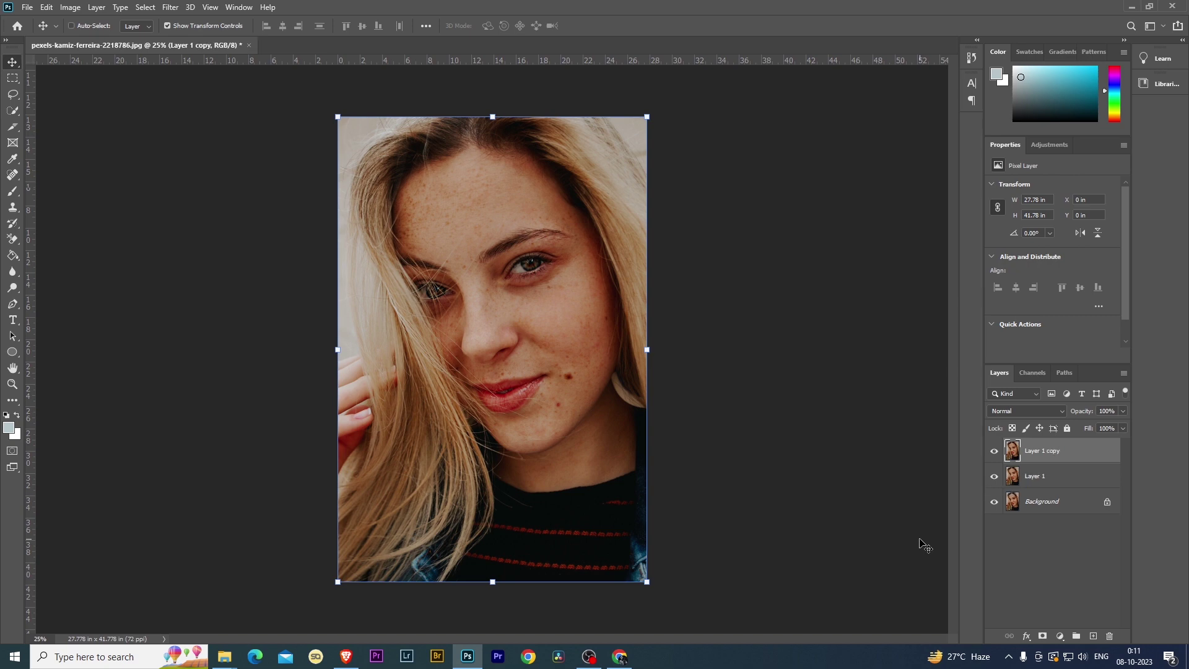
pyautogui.click(1047, 511)
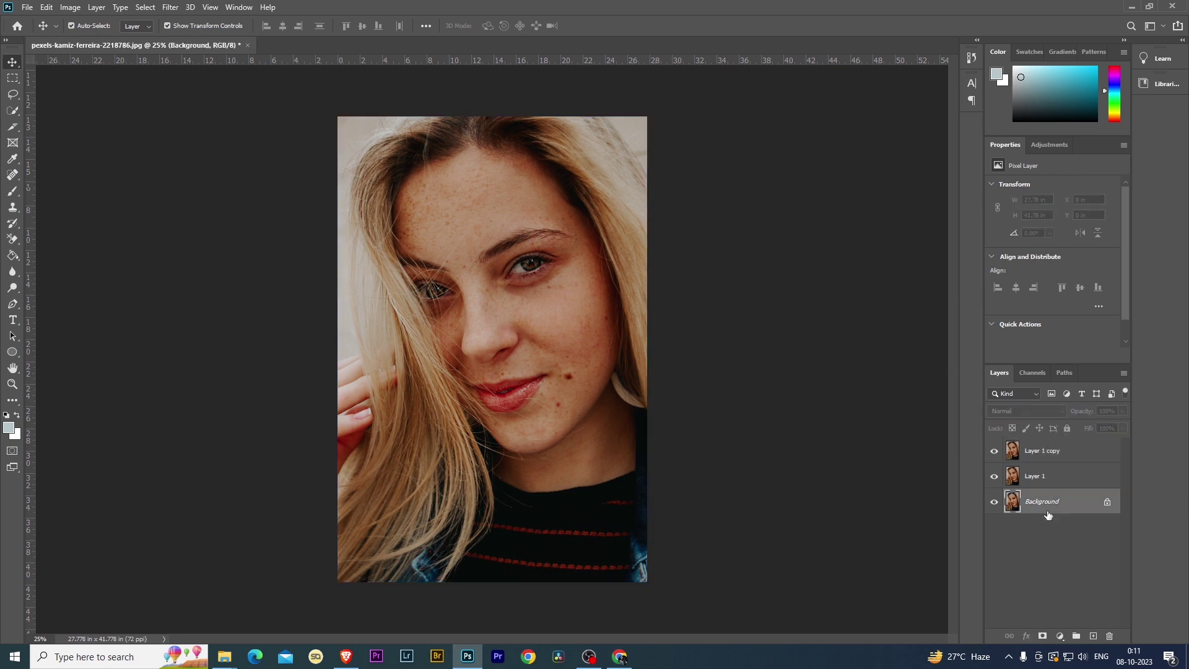
# - Set the topmost portrait copy's blend mode to Vivid Light and invert its colours
pyautogui.click(1032, 454)
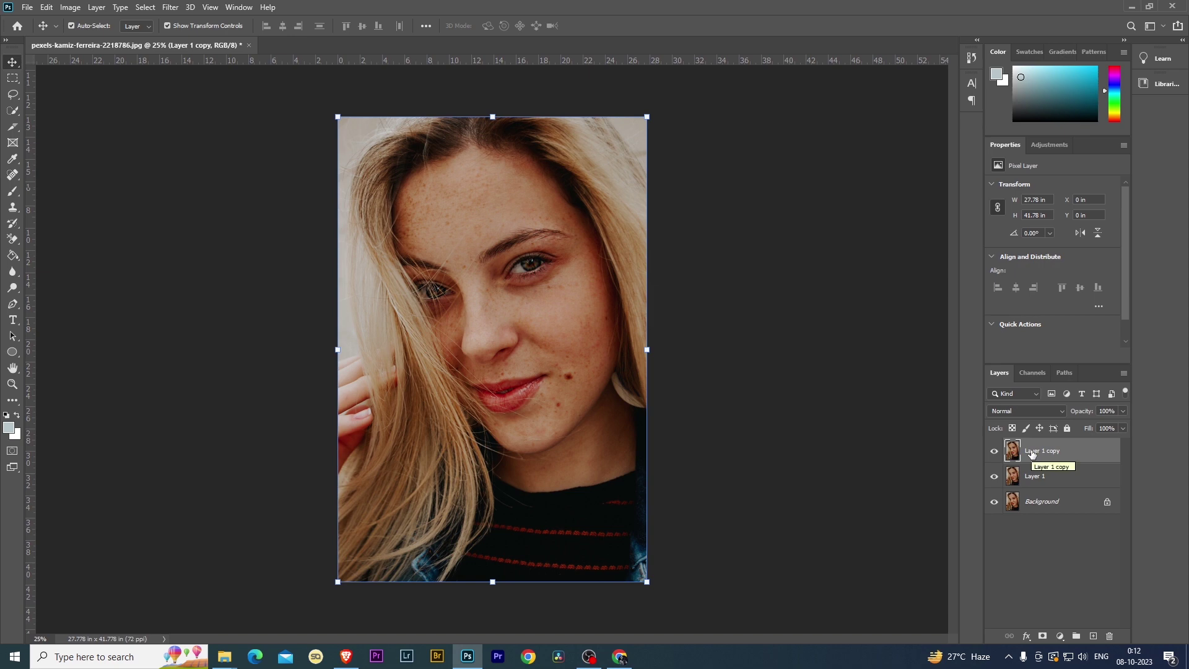
pyautogui.click(1018, 411)
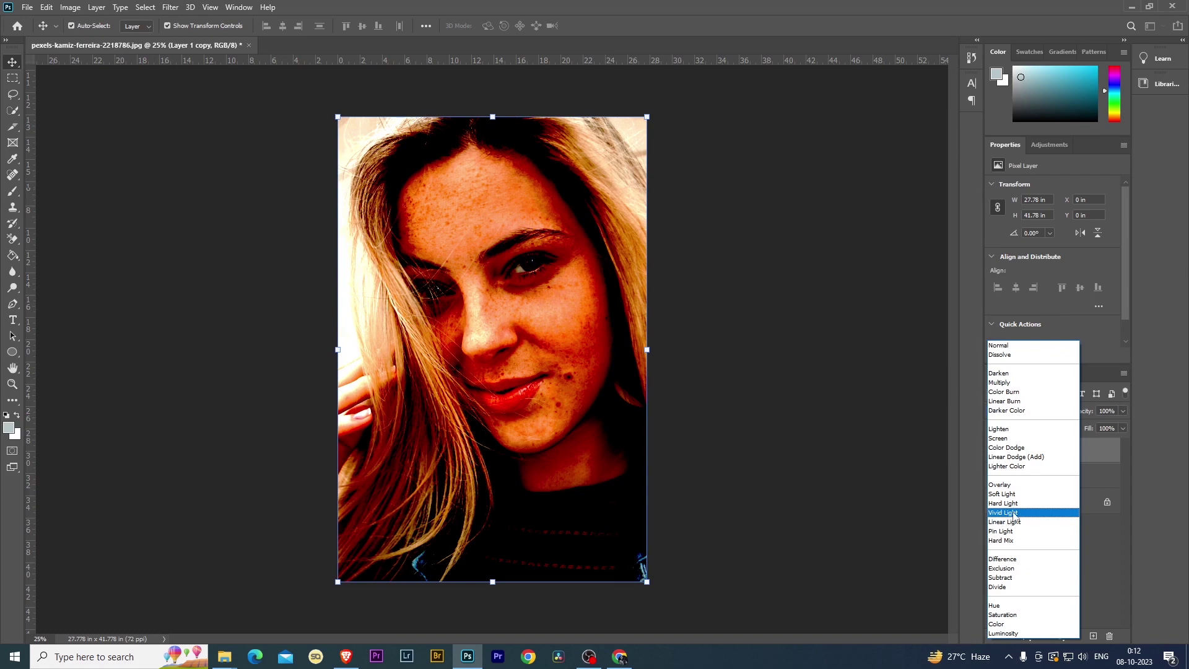
pyautogui.click(1015, 513)
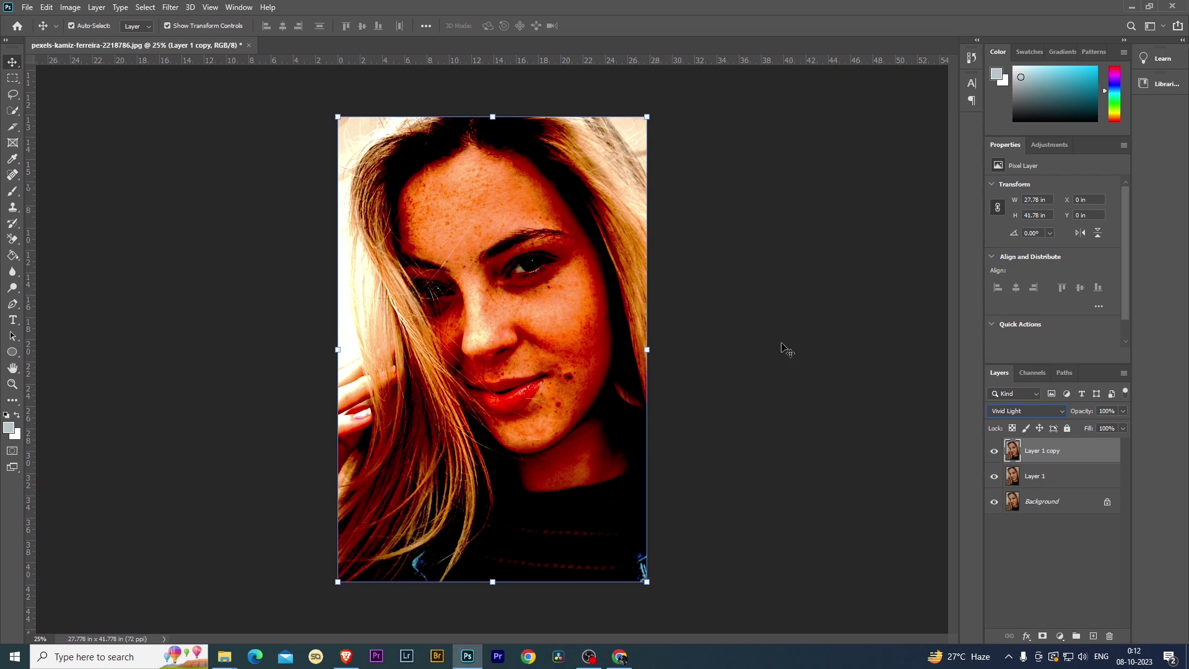
pyautogui.press('ctrl')
pyautogui.hotkey('ctrl', 'i')
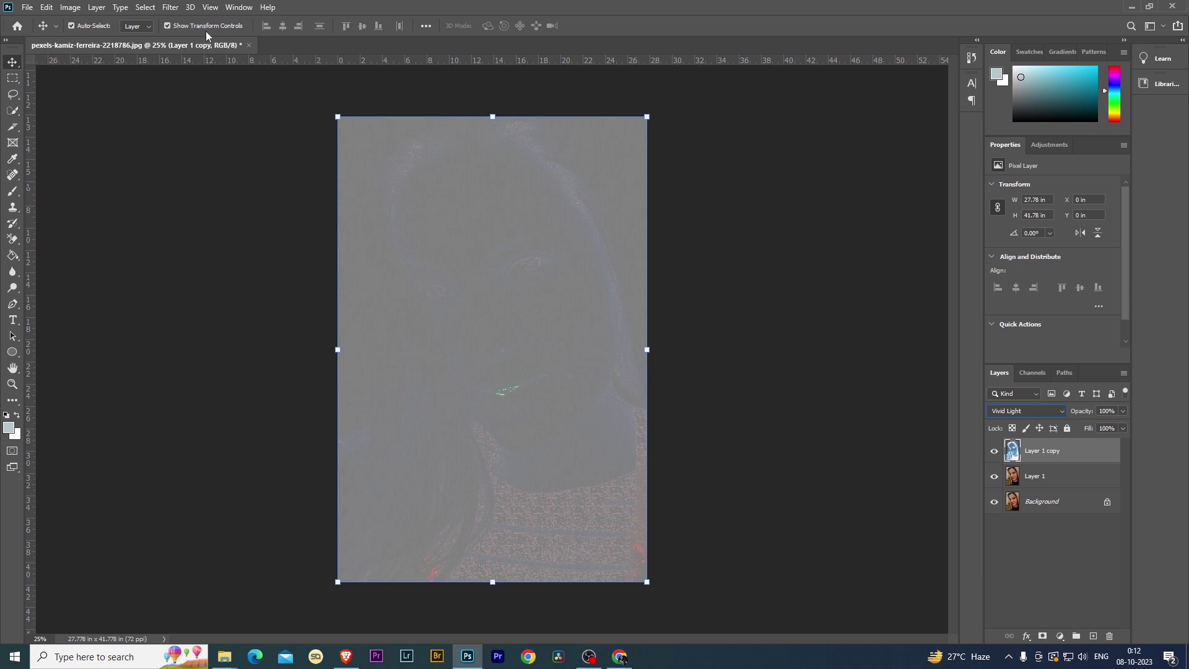
# - Apply a High Pass filter with a radius of about 45.6 pixels to the inverted top layer
pyautogui.click(171, 8)
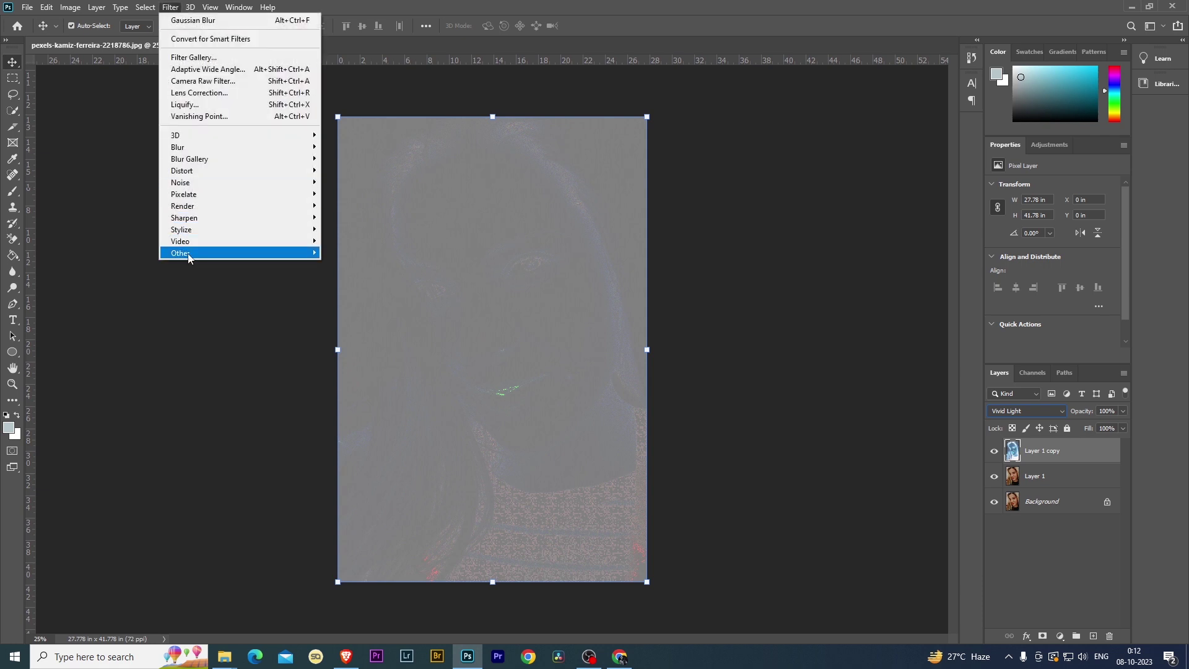
pyautogui.moveTo(188, 257)
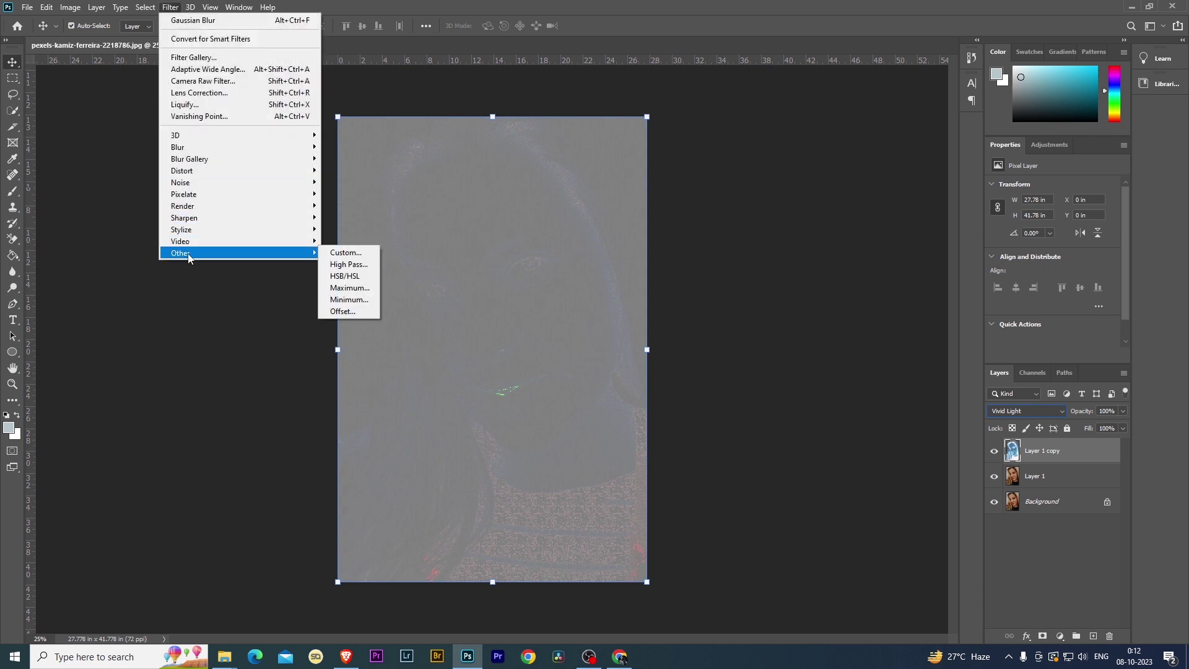
pyautogui.click(350, 265)
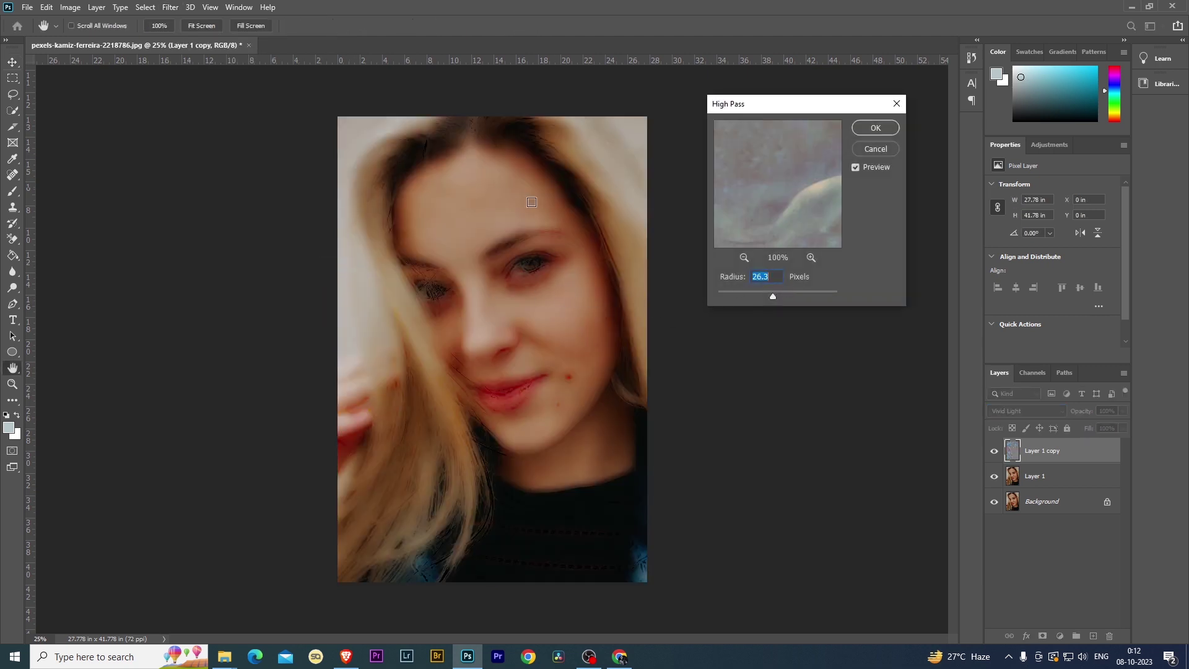
pyautogui.moveTo(773, 296); pyautogui.dragTo(694, 291)
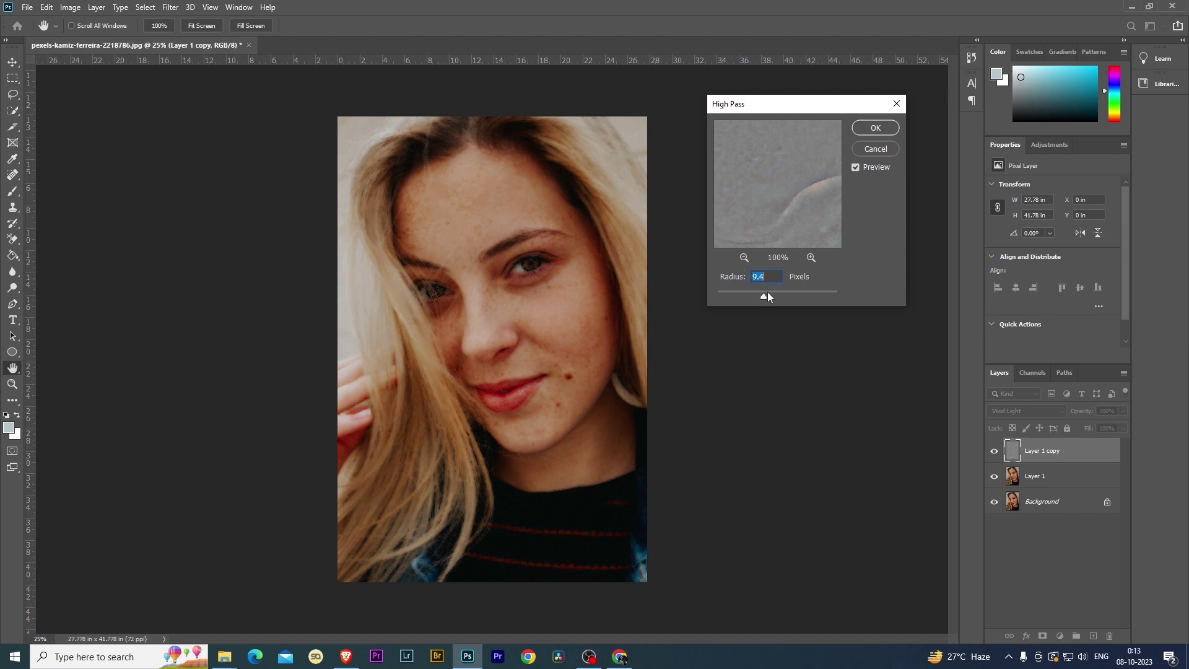
pyautogui.moveTo(768, 296); pyautogui.dragTo(783, 295)
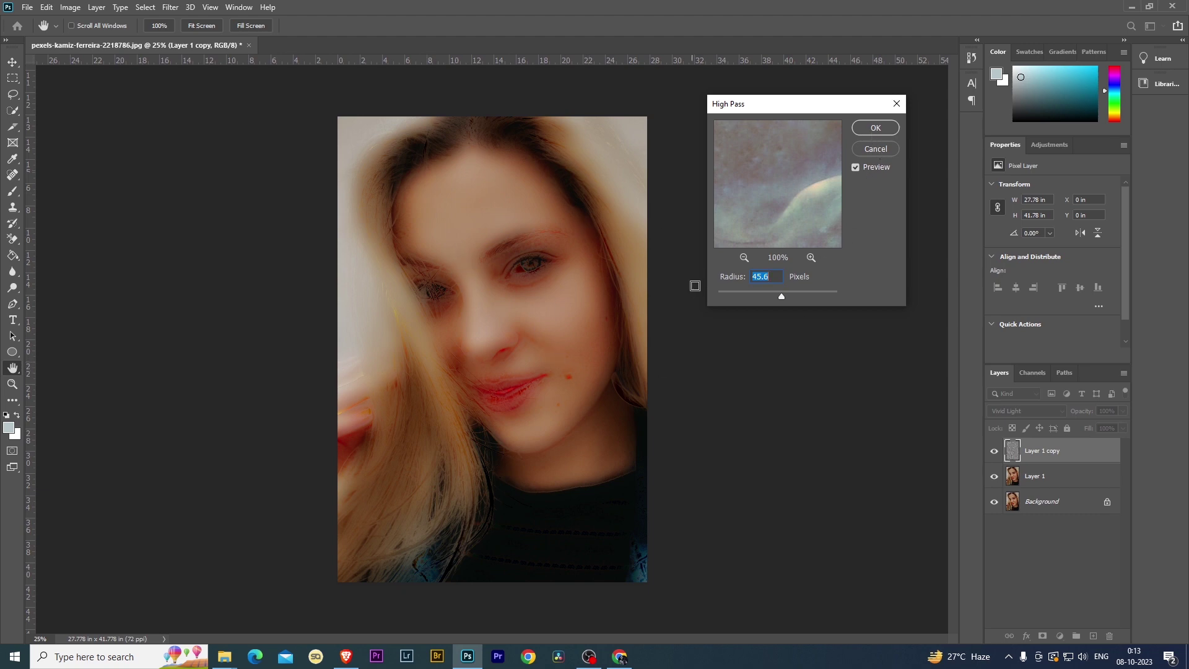
pyautogui.click(779, 274)
pyautogui.click(779, 293)
pyautogui.click(882, 130)
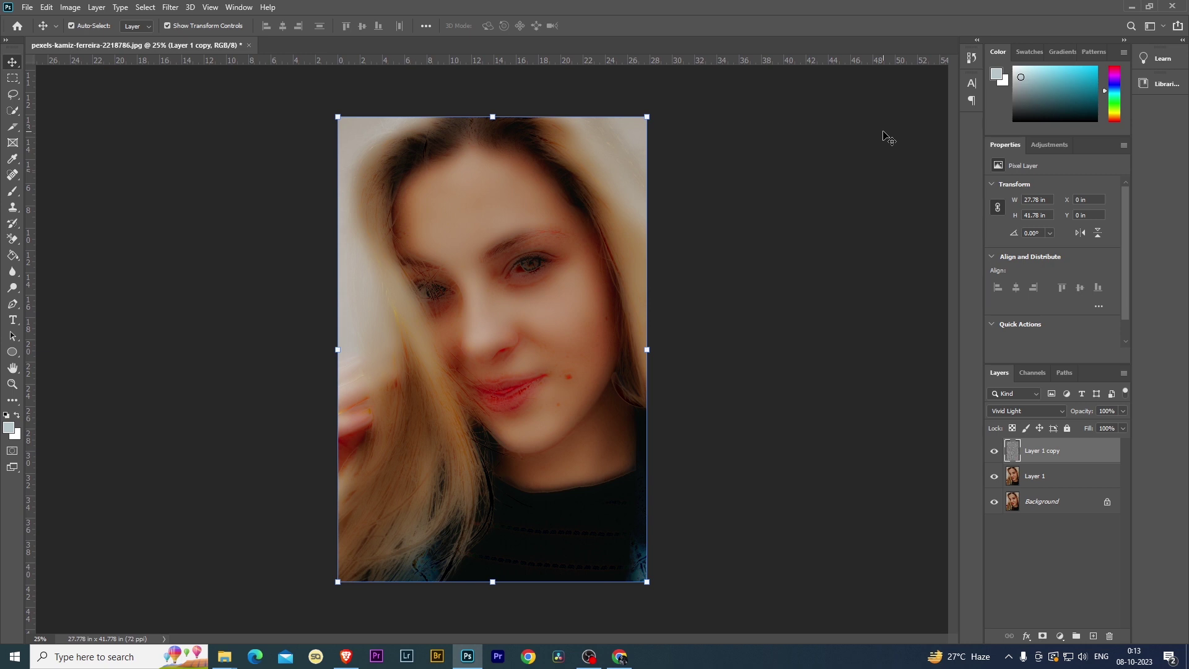
# - Apply a Gaussian Blur with a radius of 4.1 pixels to the top layer
pyautogui.click(175, 13)
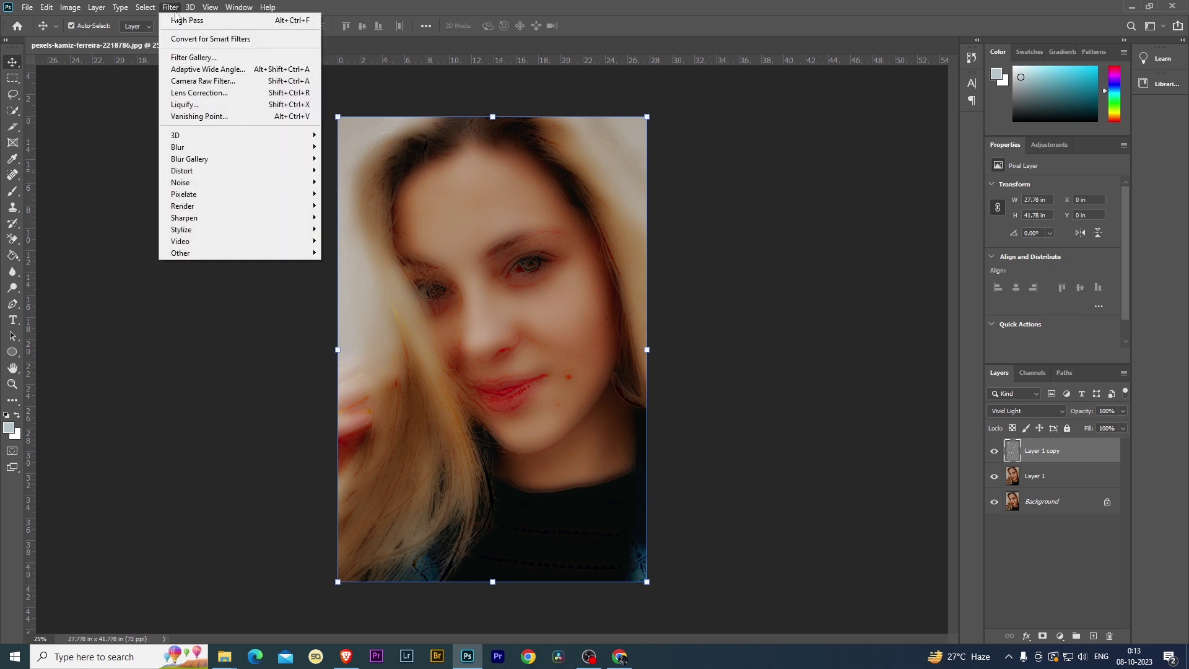
pyautogui.moveTo(188, 149)
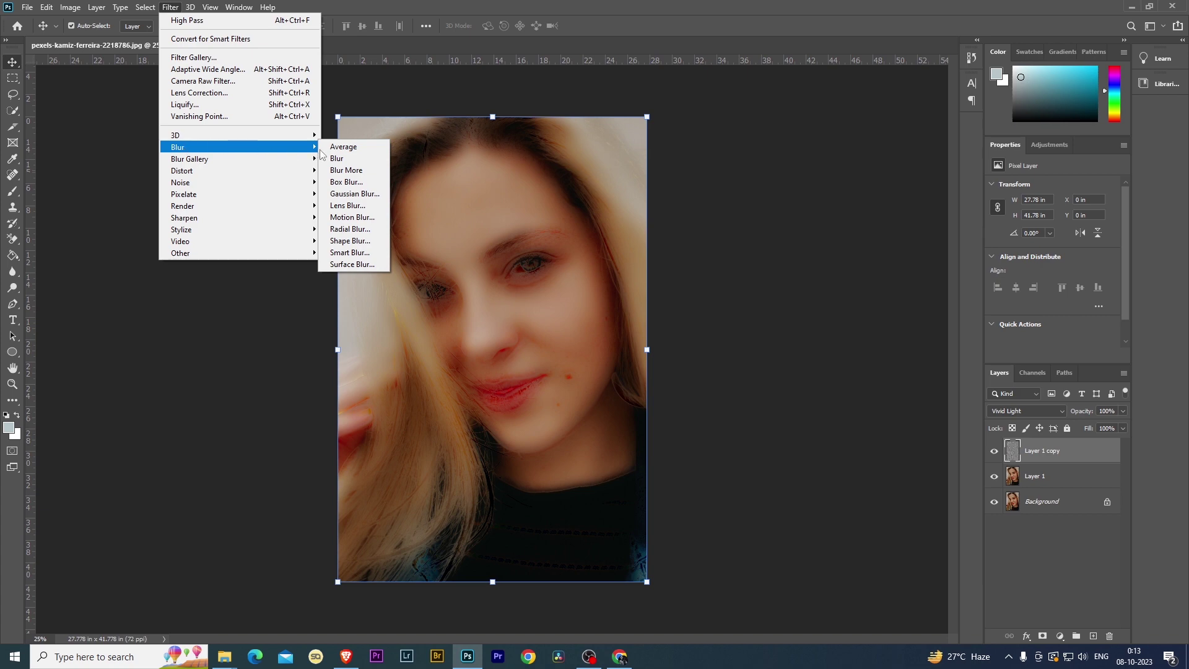
pyautogui.click(356, 195)
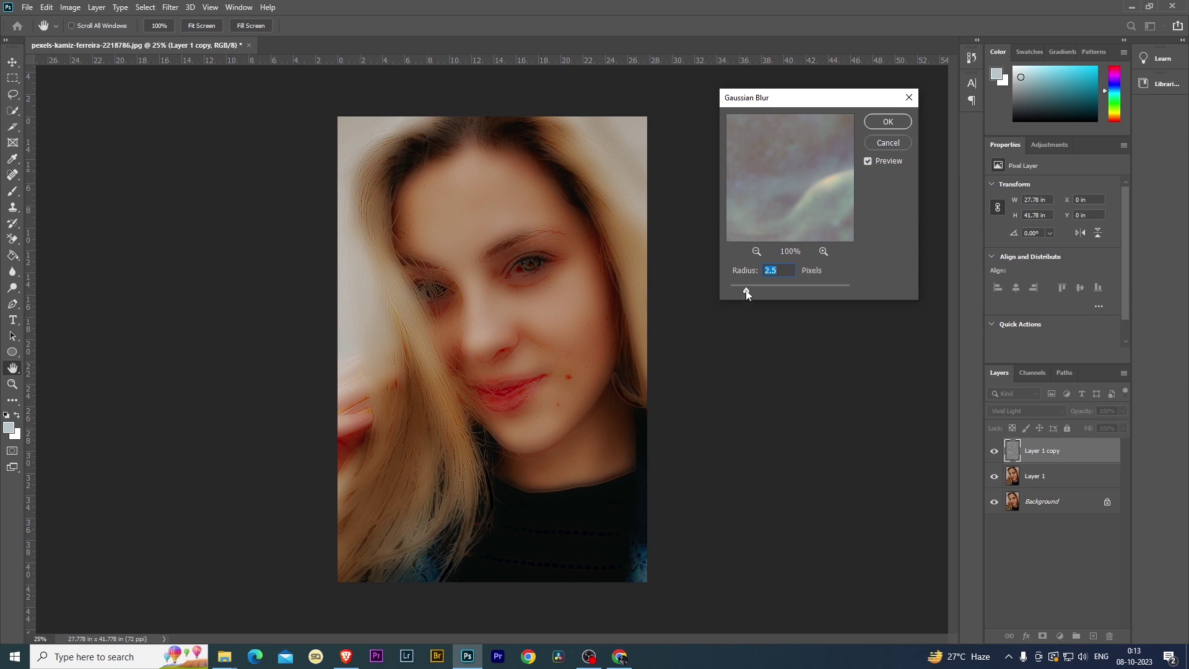
pyautogui.moveTo(747, 290); pyautogui.dragTo(706, 291)
pyautogui.moveTo(731, 290)
pyautogui.mouseDown()
pyautogui.moveTo(799, 291)
pyautogui.moveTo(728, 290)
pyautogui.mouseUp()
pyautogui.hotkey('ctrl', '+')
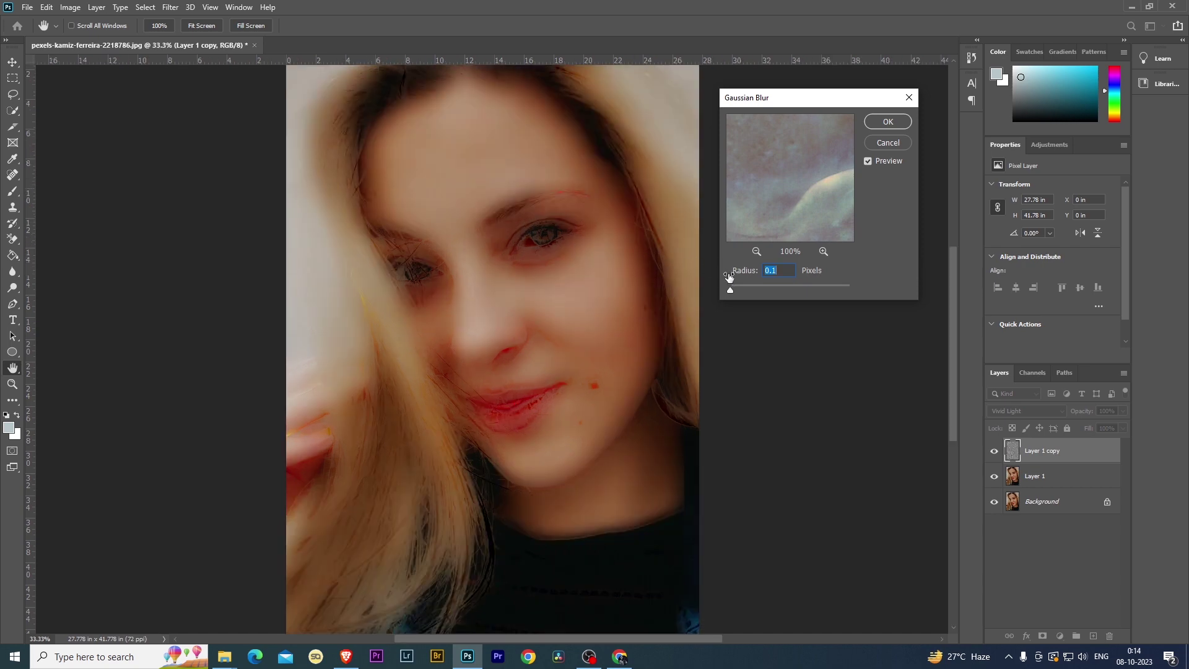
pyautogui.click(739, 290)
pyautogui.moveTo(754, 284); pyautogui.dragTo(767, 283)
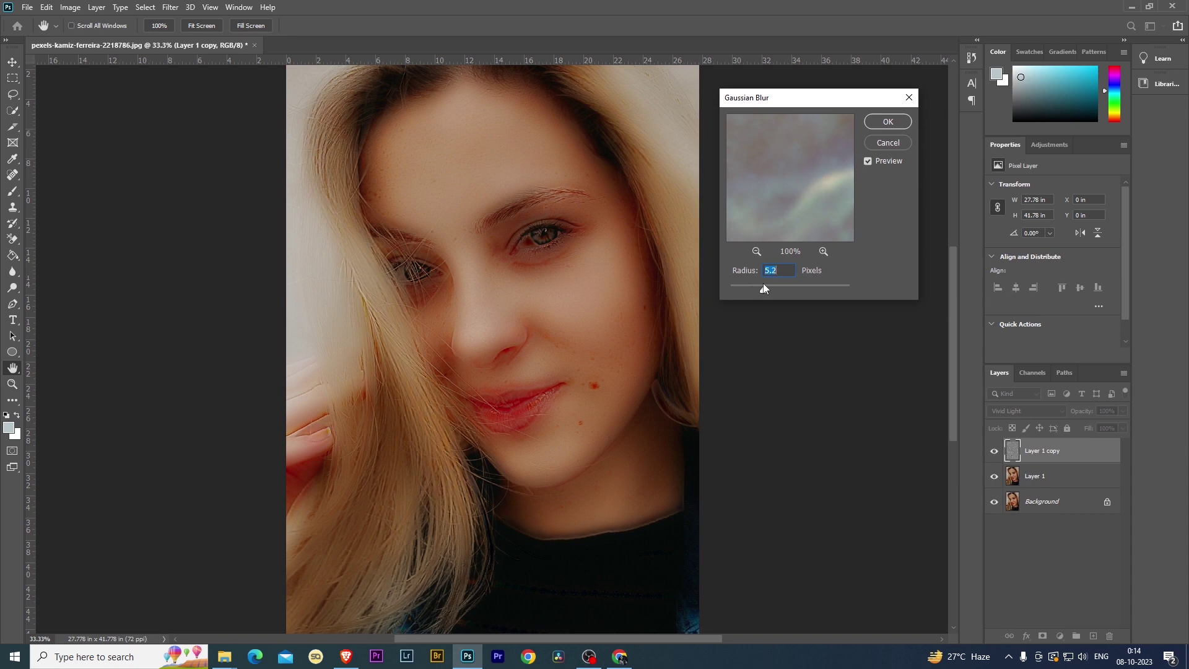
pyautogui.moveTo(762, 284); pyautogui.dragTo(756, 284)
pyautogui.hotkey('ctrl', '-')
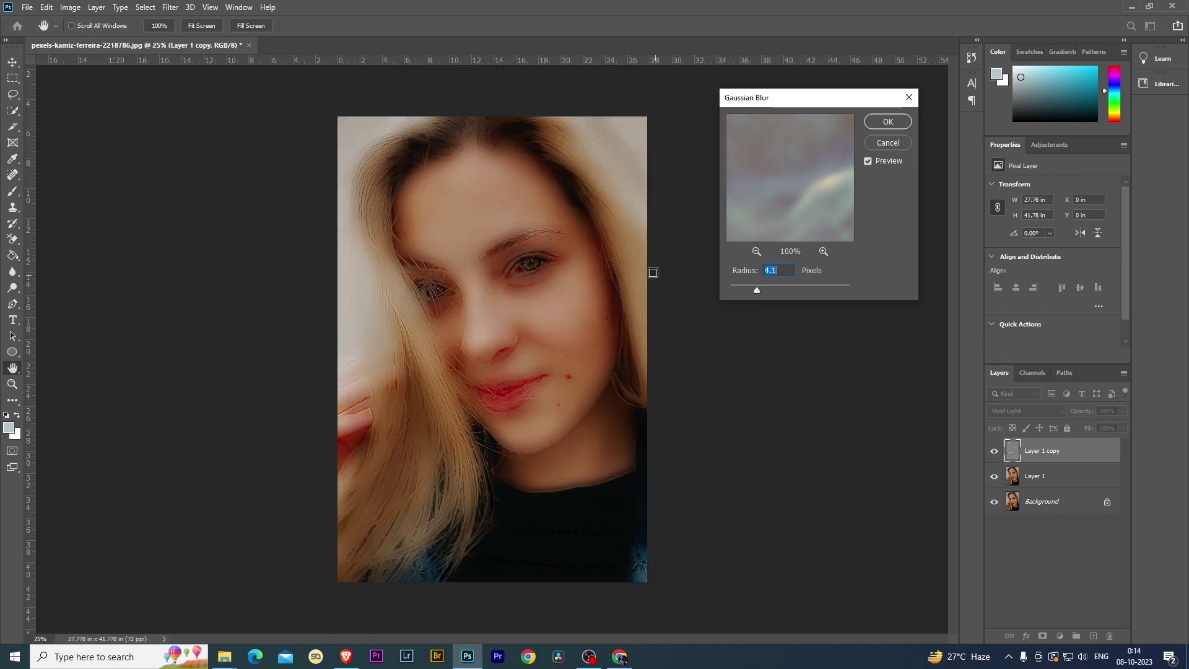
pyautogui.click(899, 123)
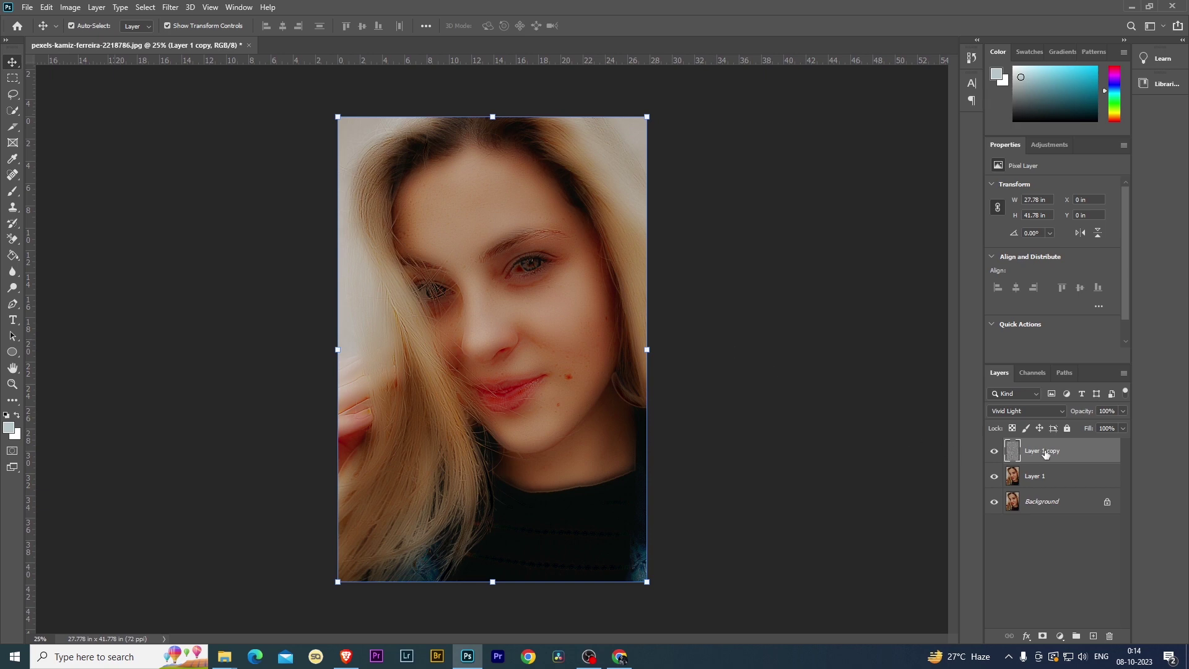
# - Add a black mask to the top layer and prepare a white Soft Round brush with 35% flow
pyautogui.keyDown('alt'); pyautogui.click(1043, 637); pyautogui.keyUp('alt')
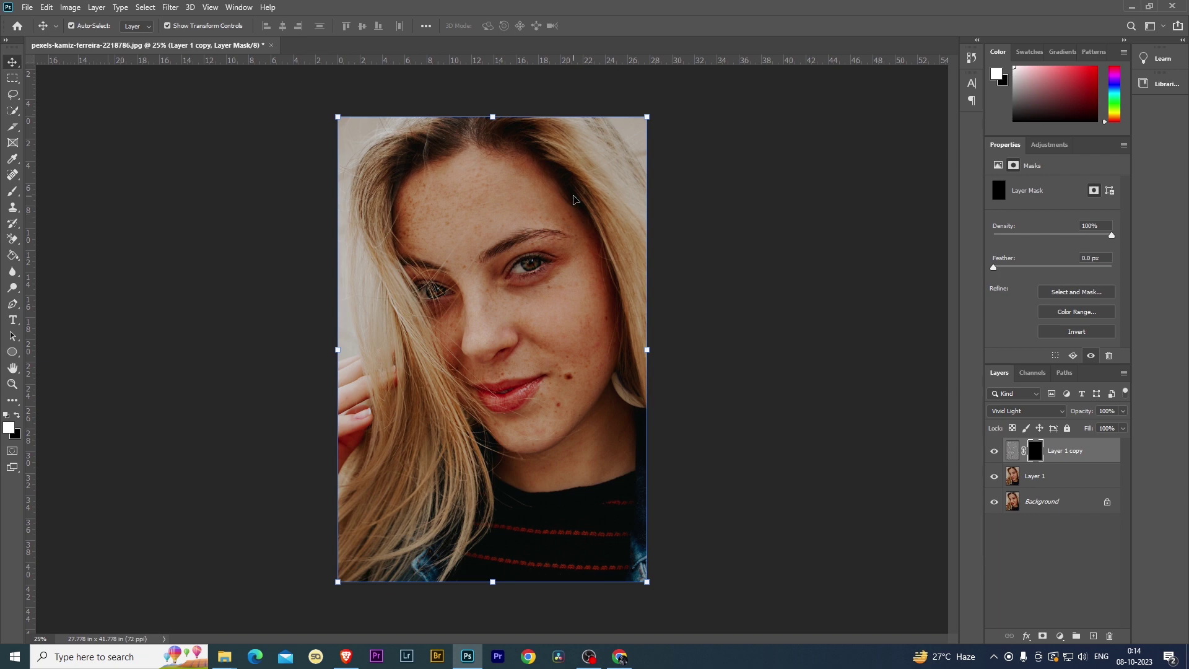
pyautogui.click(12, 193)
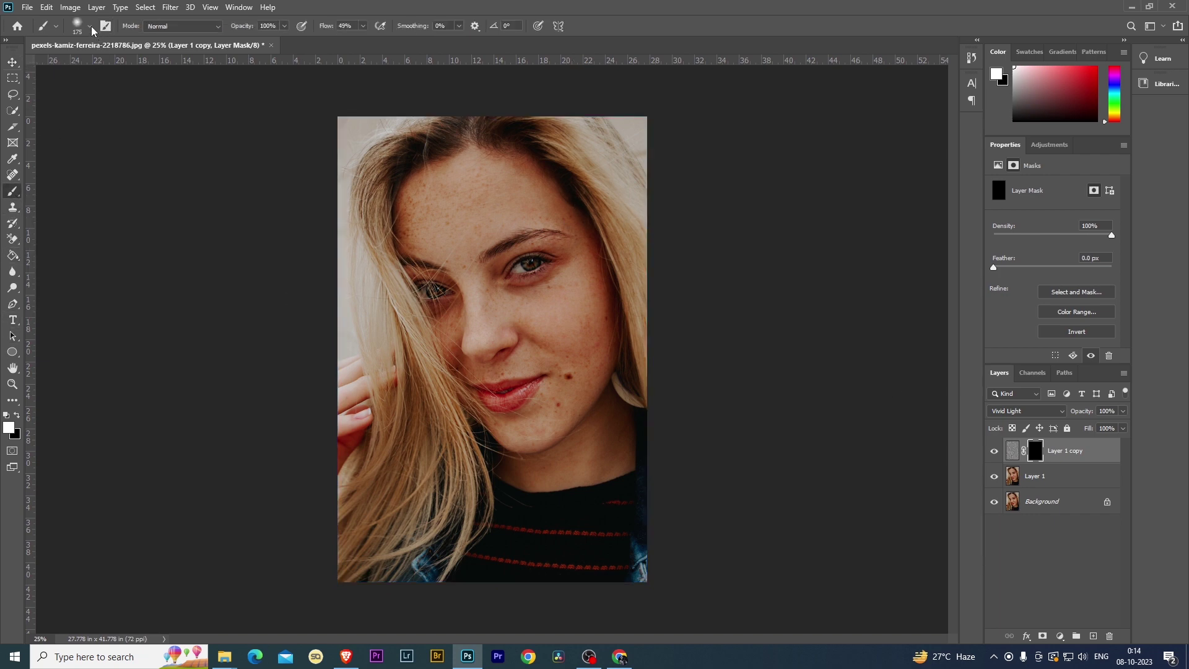
pyautogui.click(90, 28)
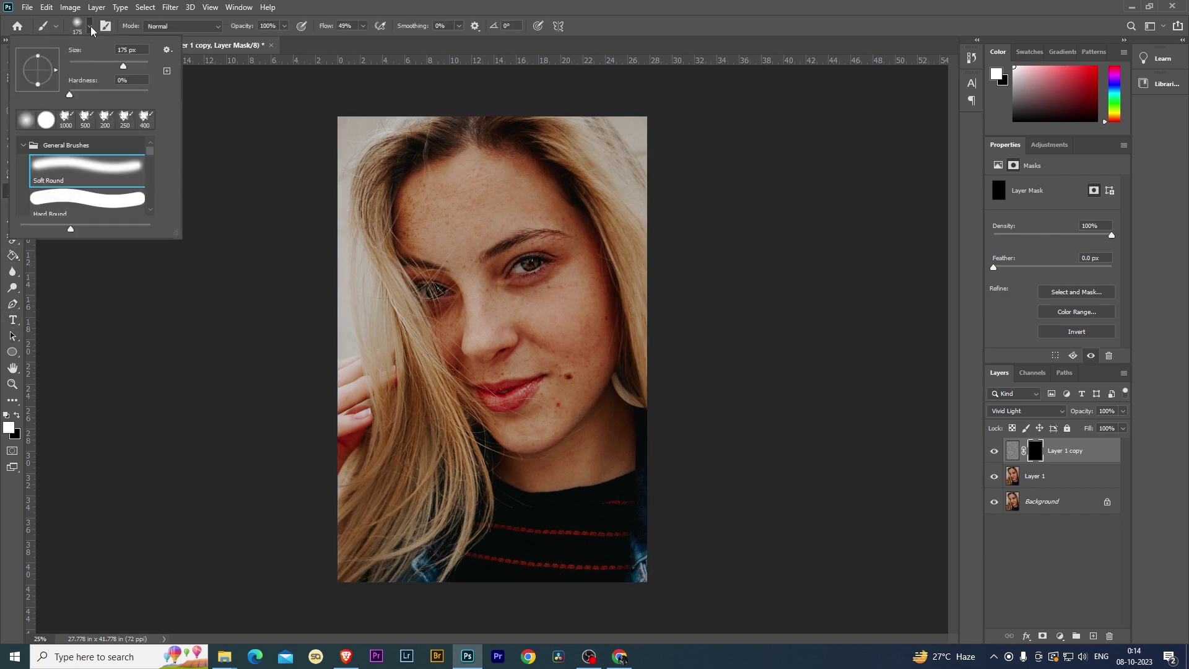
pyautogui.click(82, 175)
pyautogui.click(242, 99)
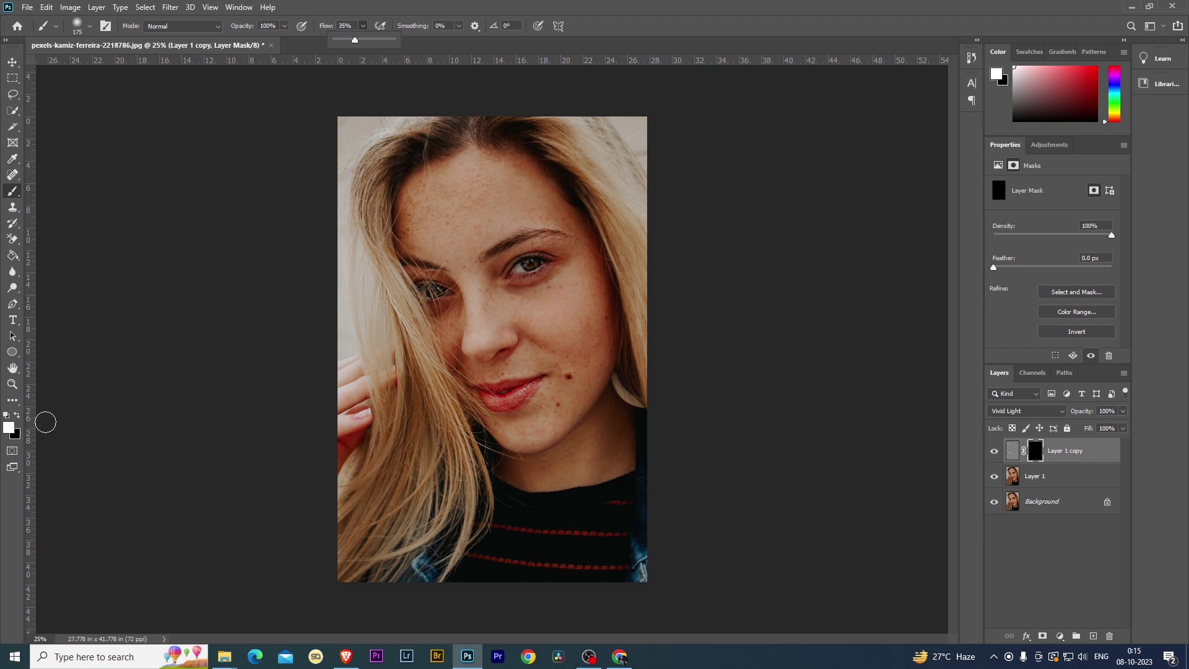
pyautogui.press('x')
pyautogui.press('x')
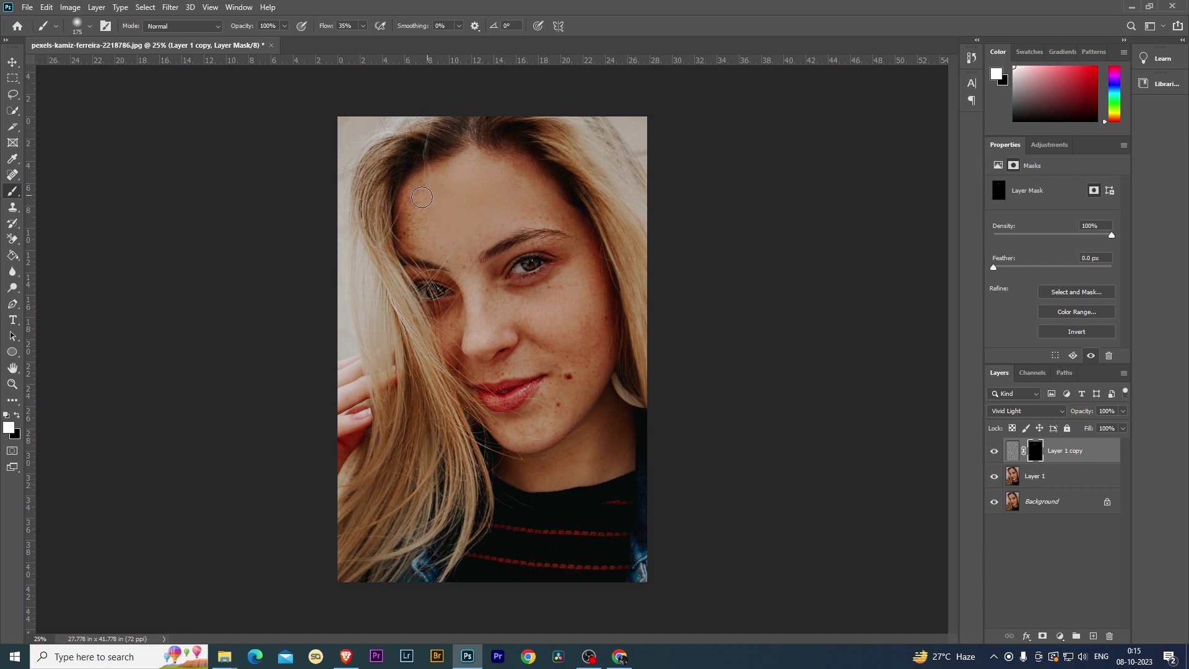
# - Paint white on the mask over the forehead and cheek with the 175 px brush to smooth the skin
pyautogui.scroll(1, 434, 220)
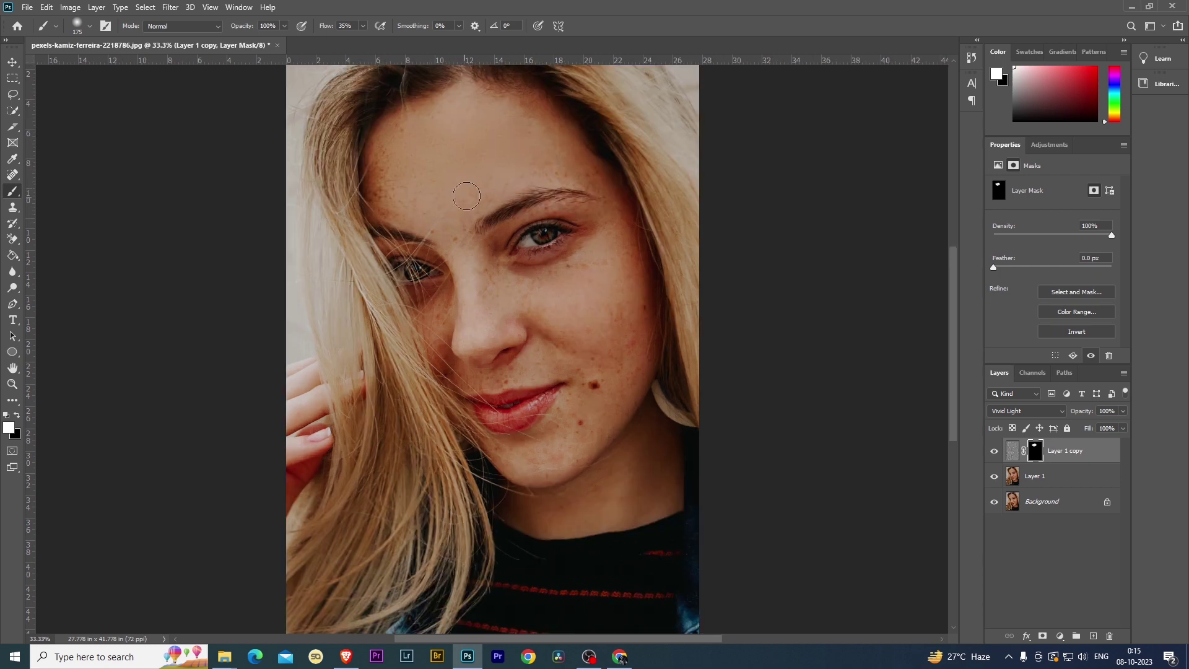
pyautogui.scroll(1, 483, 180)
pyautogui.moveTo(499, 230); pyautogui.dragTo(549, 338)
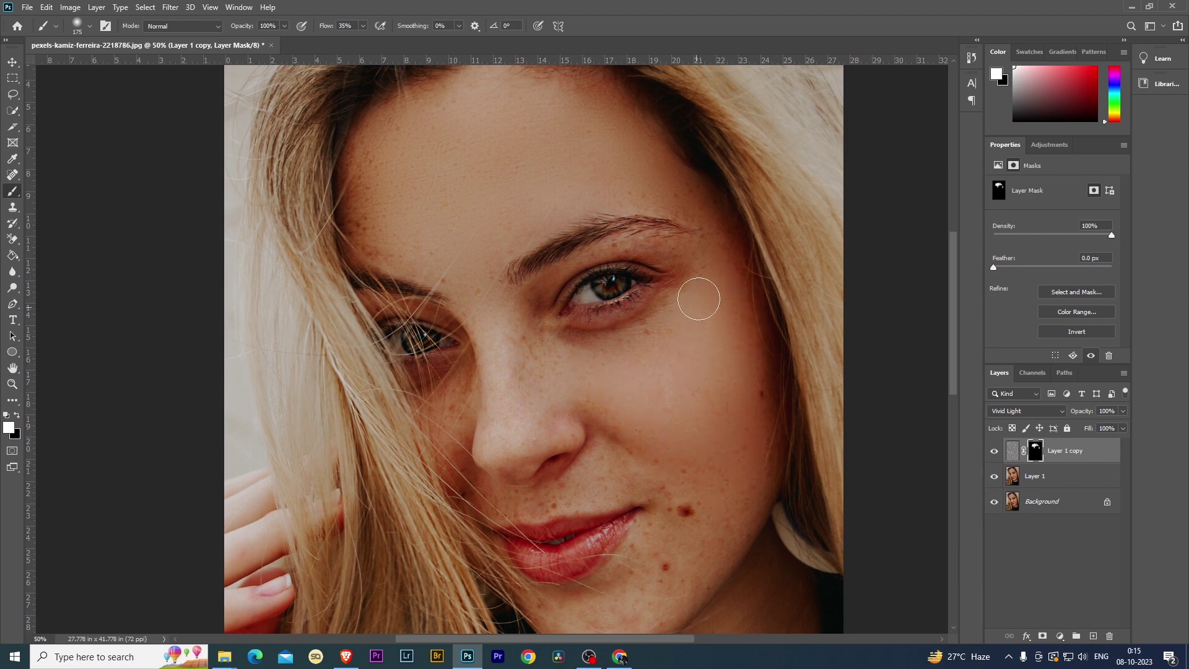
# - Reduce the brush to 100 px and paint white on the mask over the nose, mouth surroundings and chin
pyautogui.press('[')
pyautogui.press('[')
pyautogui.press('[')
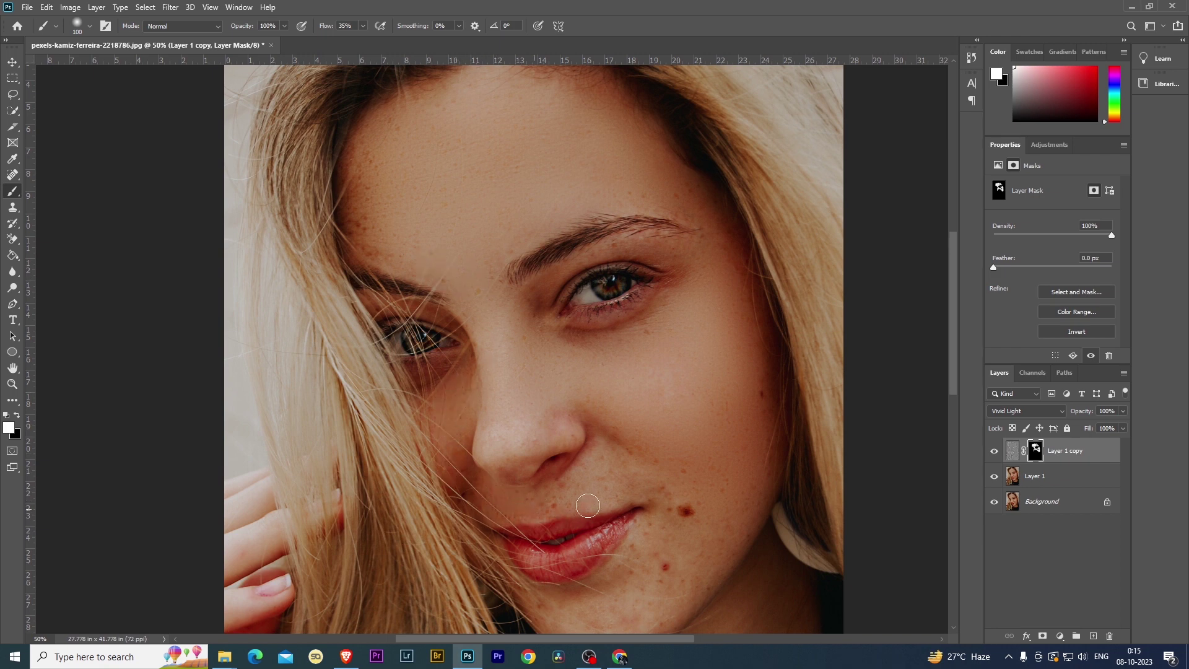
pyautogui.moveTo(639, 481)
pyautogui.mouseDown()
pyautogui.moveTo(668, 508)
pyautogui.moveTo(660, 534)
pyautogui.moveTo(627, 601)
pyautogui.moveTo(604, 609)
pyautogui.moveTo(618, 620)
pyautogui.moveTo(584, 637)
pyautogui.moveTo(657, 608)
pyautogui.moveTo(708, 551)
pyautogui.mouseUp()
pyautogui.moveTo(658, 519)
pyautogui.mouseDown()
pyautogui.moveTo(689, 512)
pyautogui.moveTo(699, 539)
pyautogui.moveTo(669, 563)
pyautogui.moveTo(664, 594)
pyautogui.mouseUp()
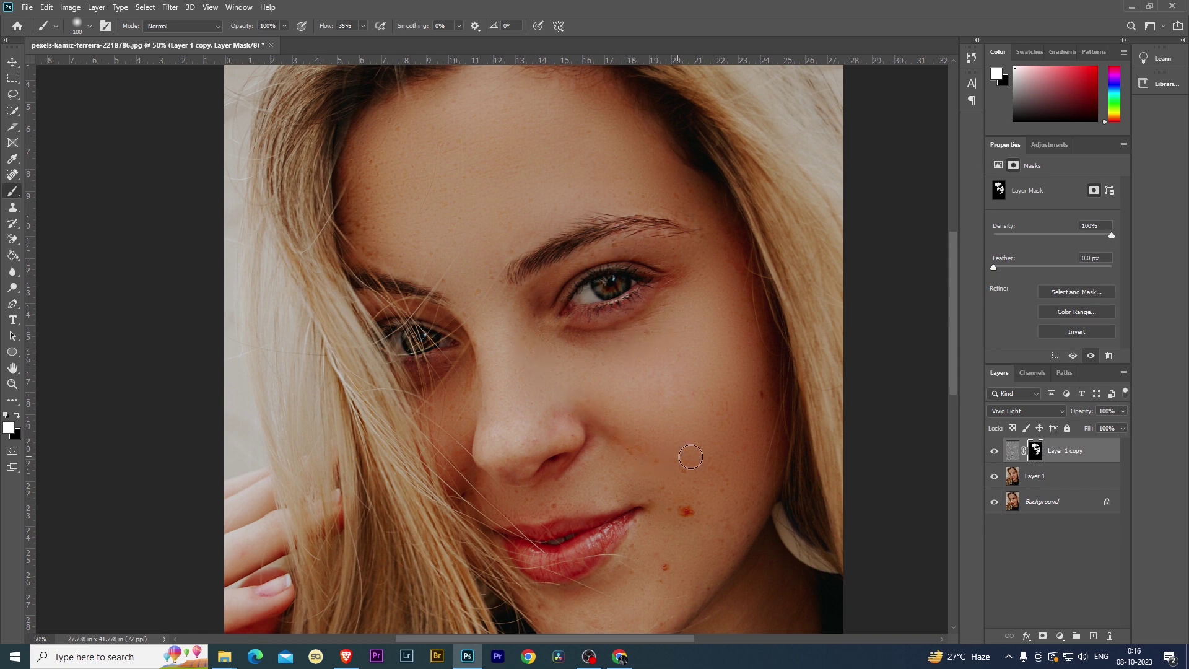
# - Enlarge the mask brush to 200 px
pyautogui.hotkey('ctrl', '-')
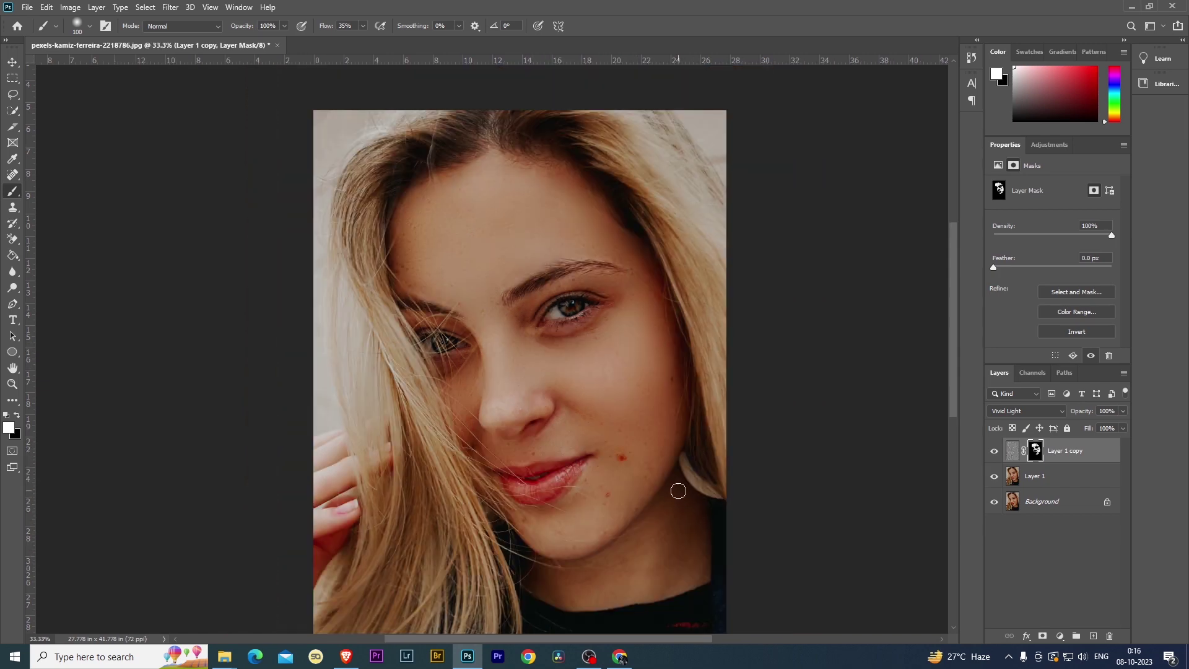
pyautogui.press(']')
pyautogui.press(']')
pyautogui.press(']')
pyautogui.press(']')
pyautogui.hotkey('ctrl', '-')
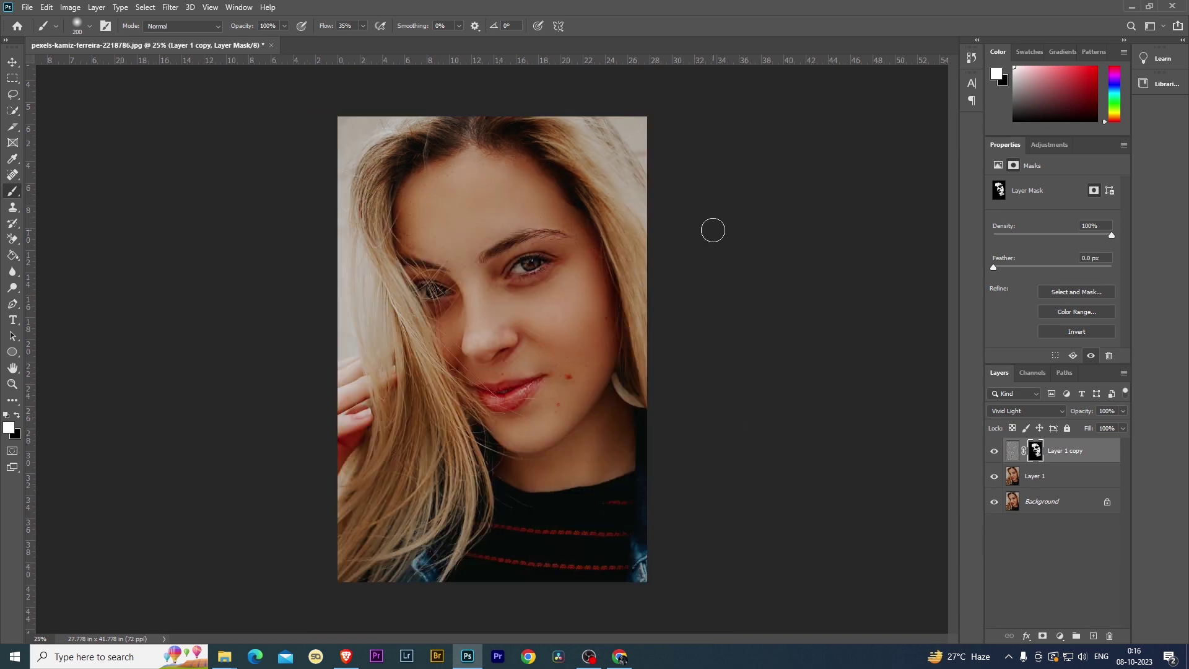
# - Examine the smoothed skin across the cheeks, nose and forehead up close and in the whole portrait
pyautogui.hotkey('ctrl', '+')
pyautogui.hotkey('ctrl', '+')
pyautogui.hotkey('ctrl', '+')
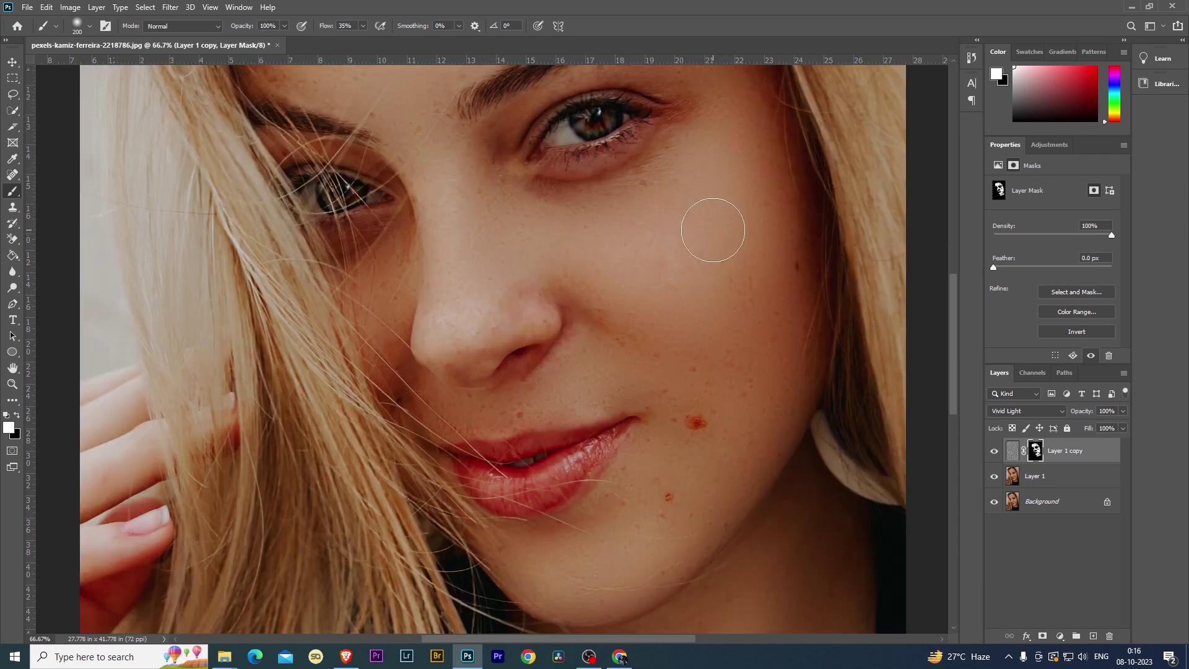
pyautogui.moveTo(669, 260); pyautogui.dragTo(812, 471)
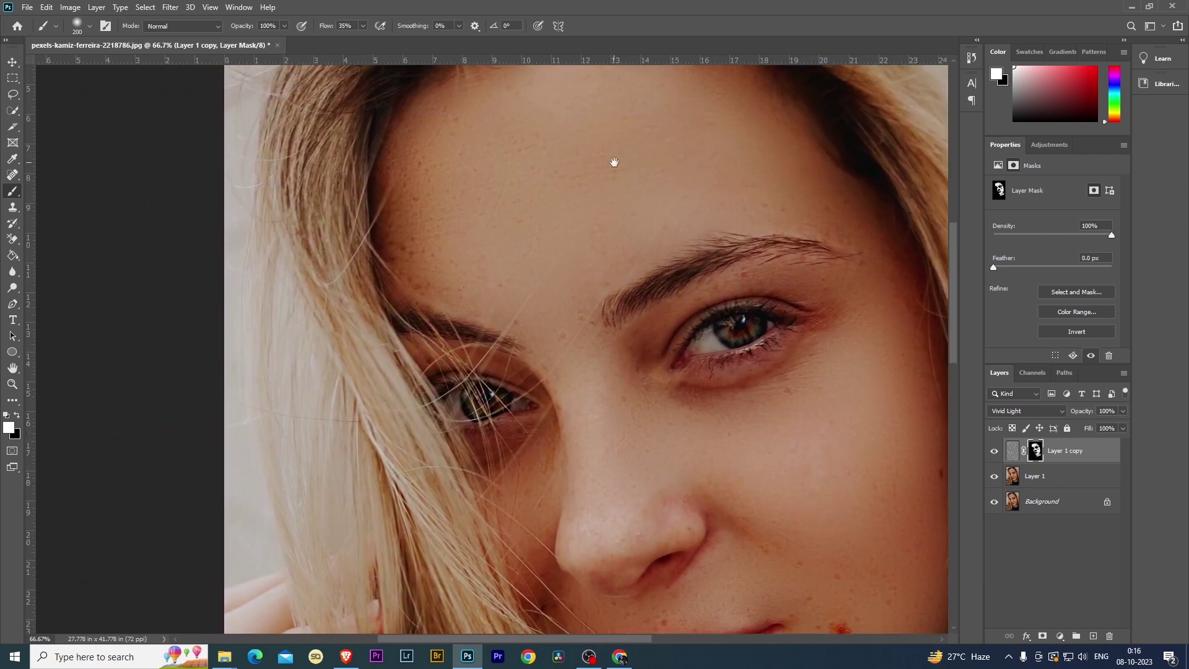
pyautogui.moveTo(538, 204); pyautogui.dragTo(526, 334)
pyautogui.moveTo(667, 343); pyautogui.dragTo(570, 175)
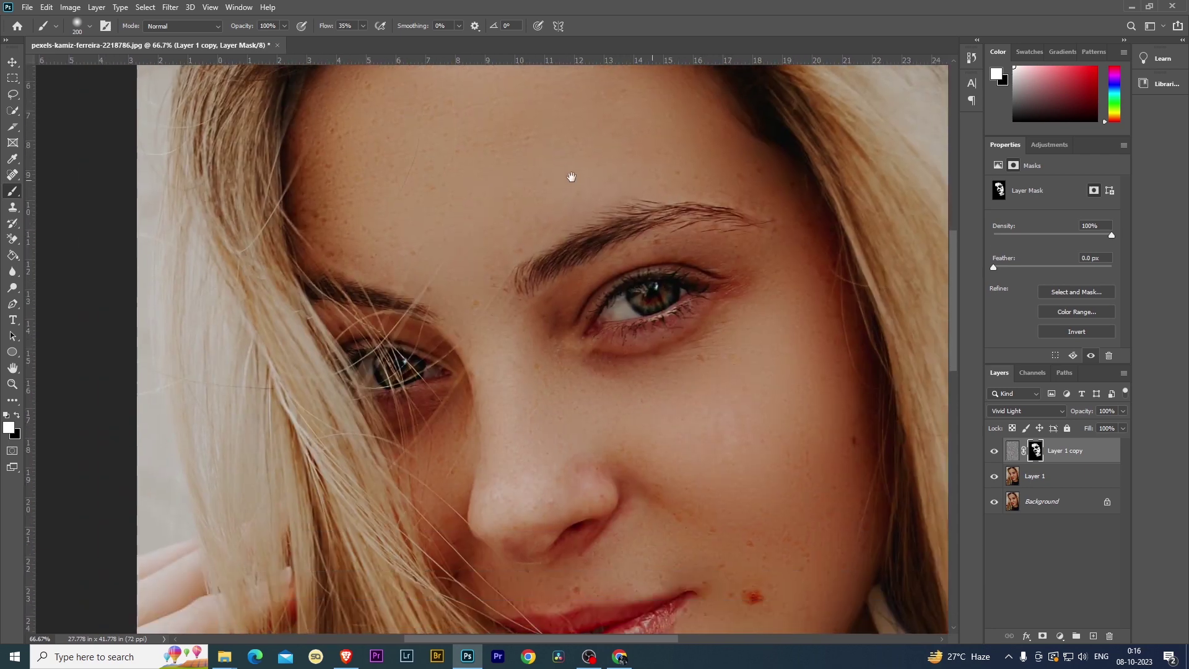
pyautogui.hotkey('ctrl', '-')
pyautogui.hotkey('ctrl', '-')
pyautogui.hotkey('ctrl', '-')
pyautogui.hotkey('ctrl', '-')
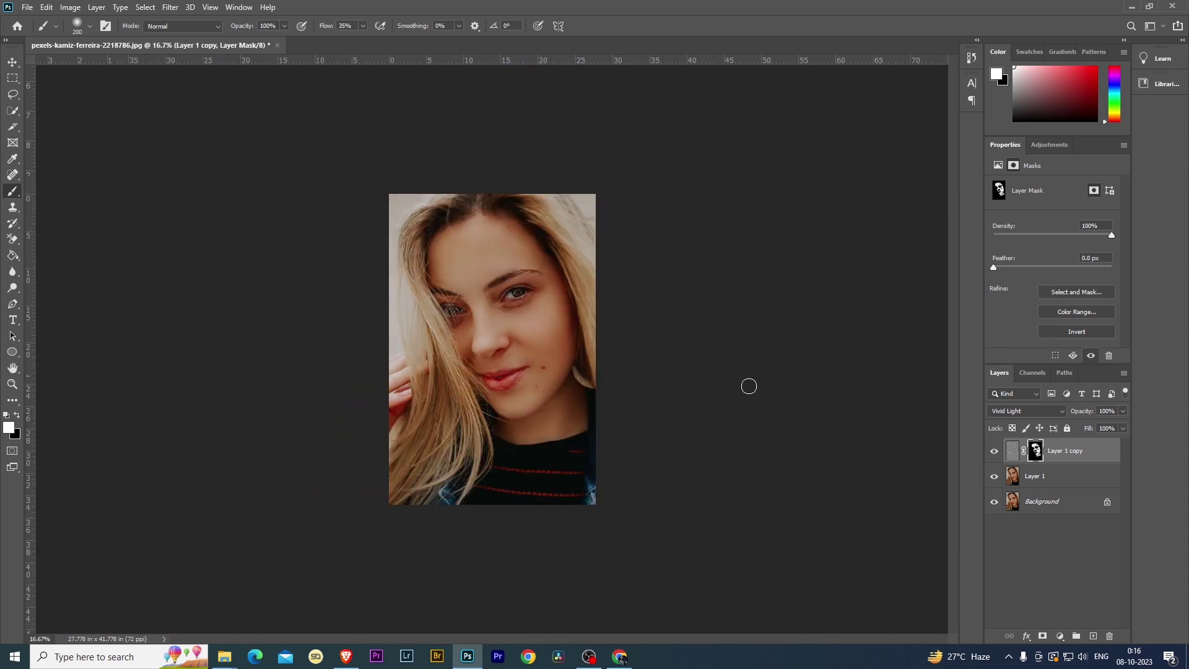
pyautogui.hotkey('ctrl', '+')
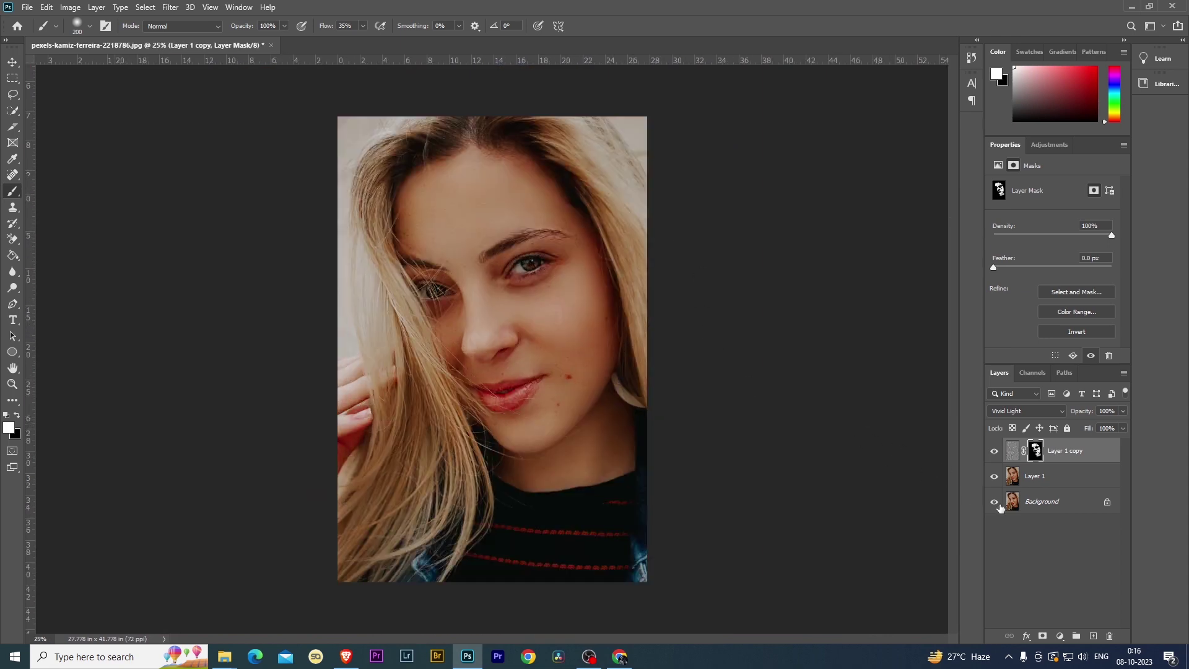
# - Compare the portrait without and with the smoothing layer, and merge Layer 1 copy with Layer 1
pyautogui.click(993, 451)
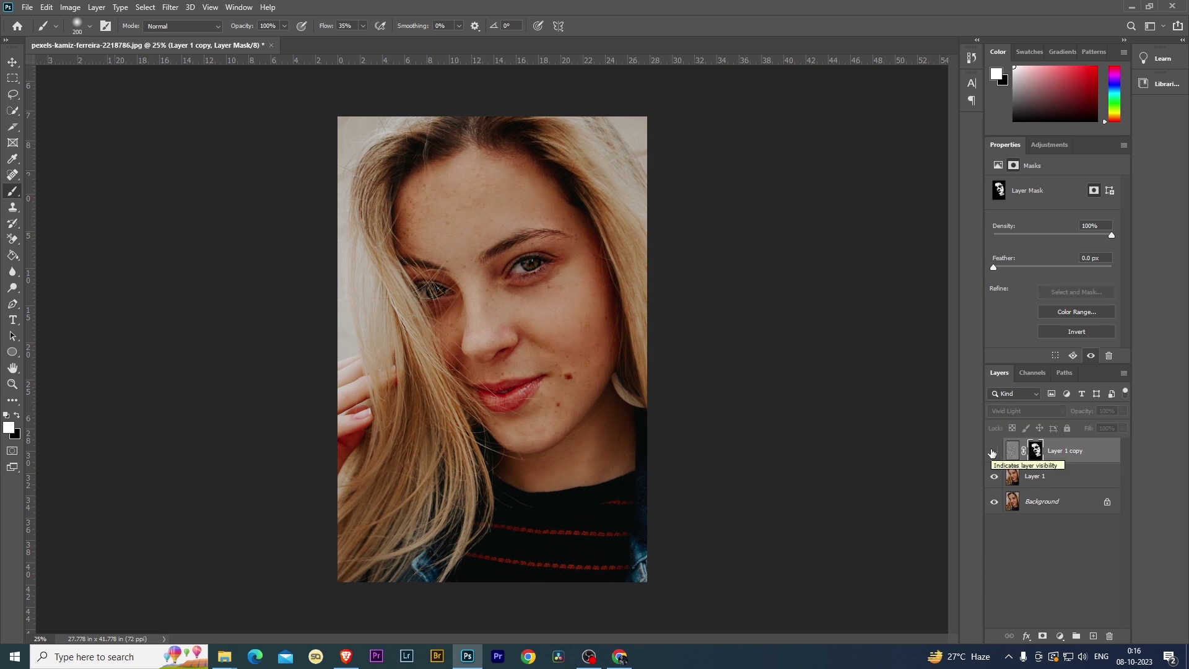
pyautogui.click(994, 452)
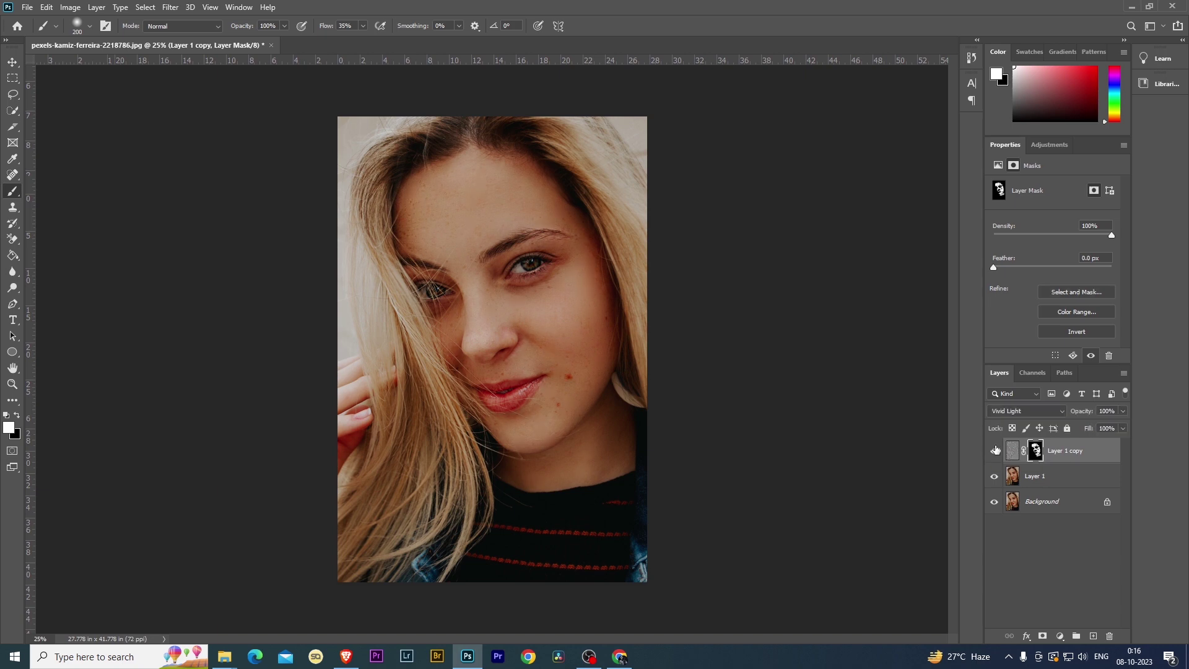
pyautogui.click(1067, 477)
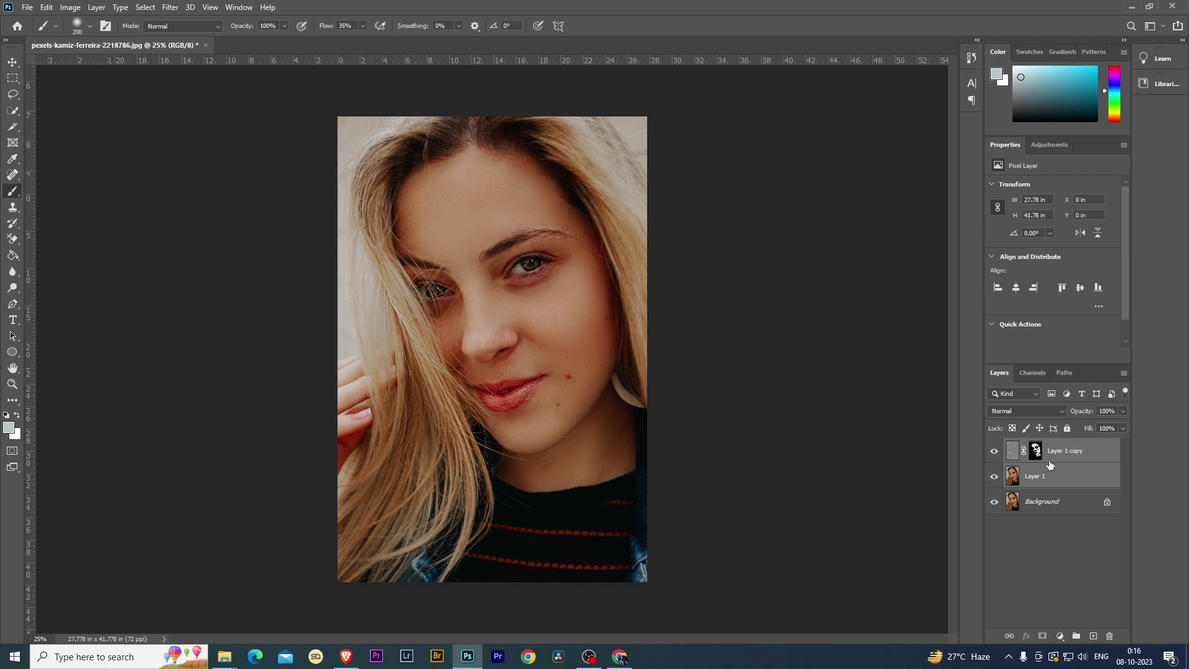
pyautogui.hotkey('ctrl', 'e')
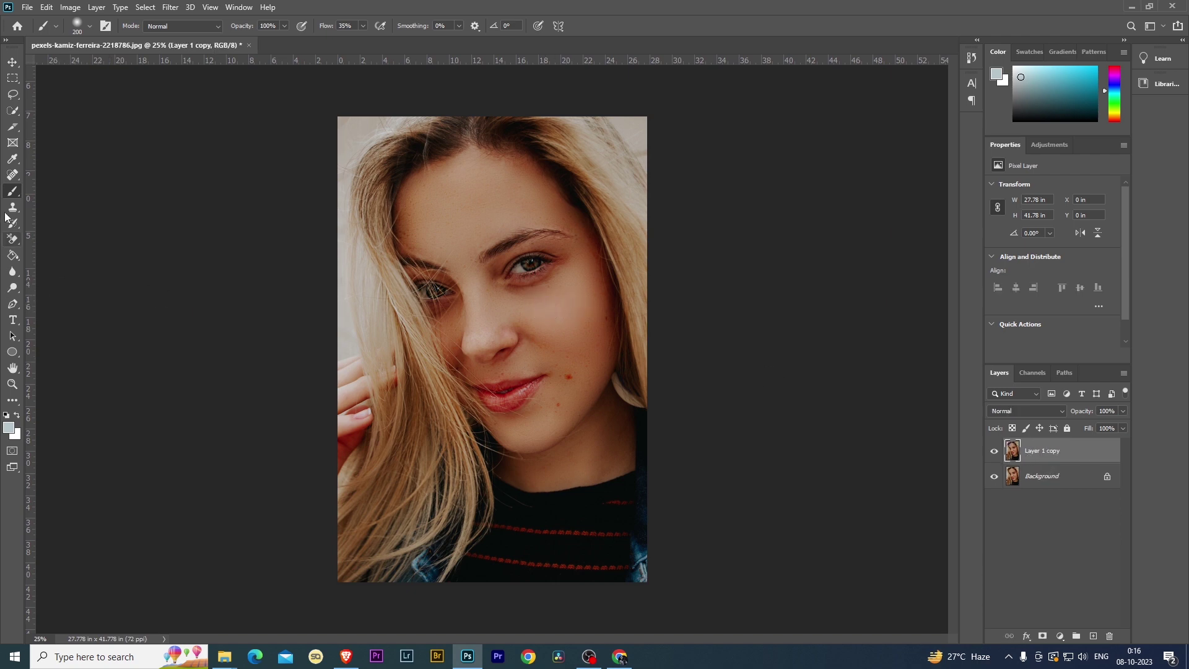
# - Remove the remaining moles and blemishes on the cheek, chin and beside the mouth with the 60 px content-aware Spot Healing Brush
pyautogui.click(12, 175)
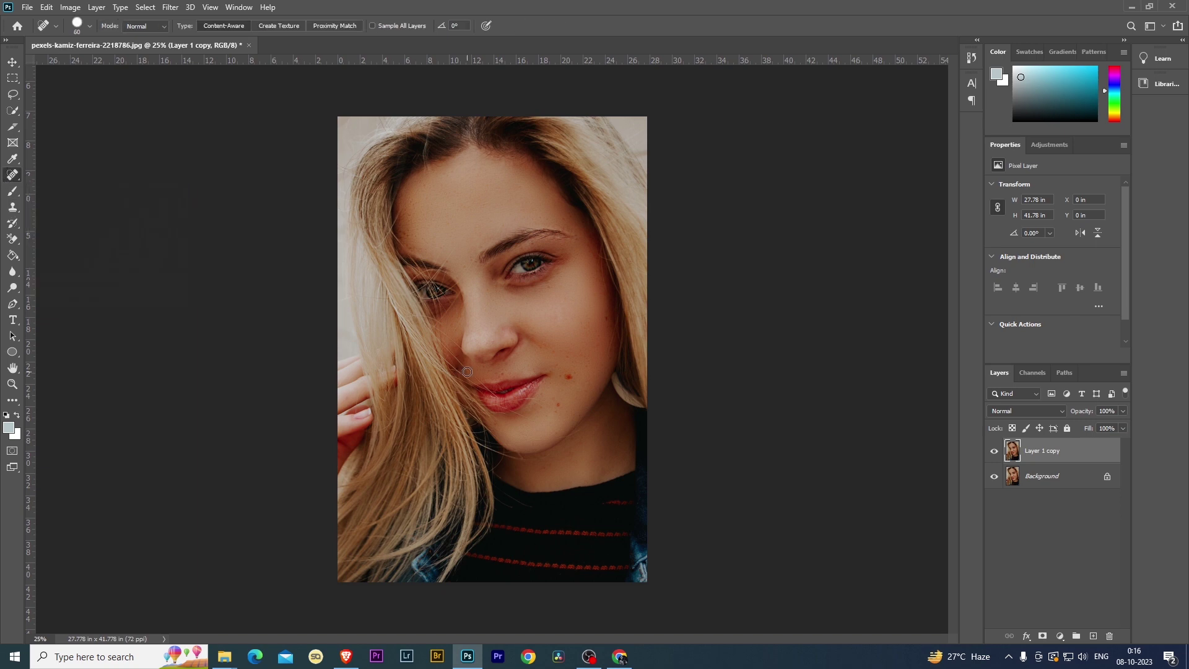
pyautogui.hotkey('ctrl', '+')
pyautogui.moveTo(703, 417)
pyautogui.mouseDown()
pyautogui.moveTo(687, 384)
pyautogui.moveTo(627, 371)
pyautogui.mouseUp()
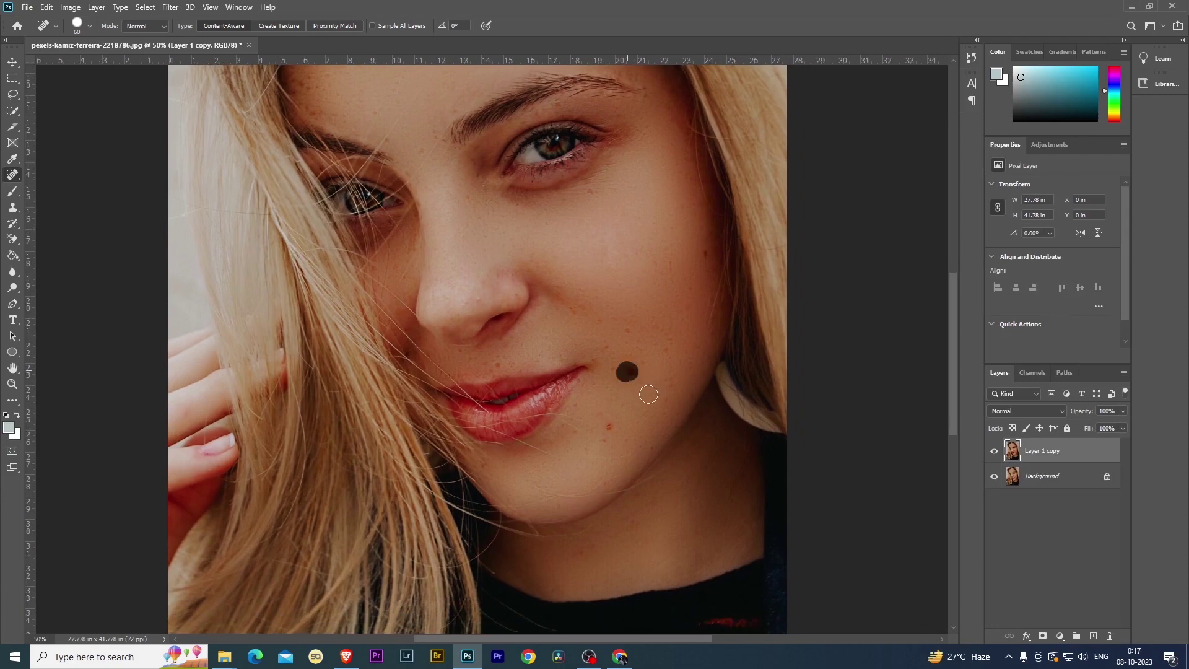
pyautogui.click(610, 427)
pyautogui.click(602, 439)
pyautogui.click(614, 370)
pyautogui.click(630, 329)
pyautogui.click(703, 253)
# - Compare the whole retouched portrait with the original by hiding and showing the merged layer
pyautogui.hotkey('ctrl', '-')
pyautogui.hotkey('ctrl', '-')
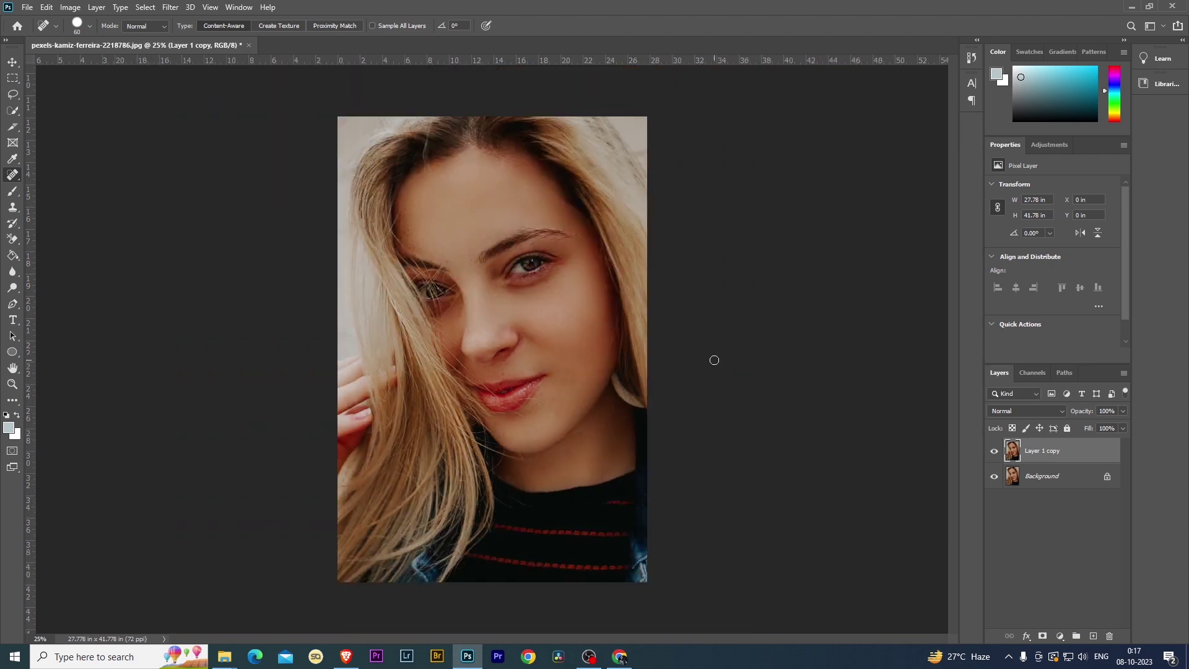
pyautogui.hotkey('ctrl', '-')
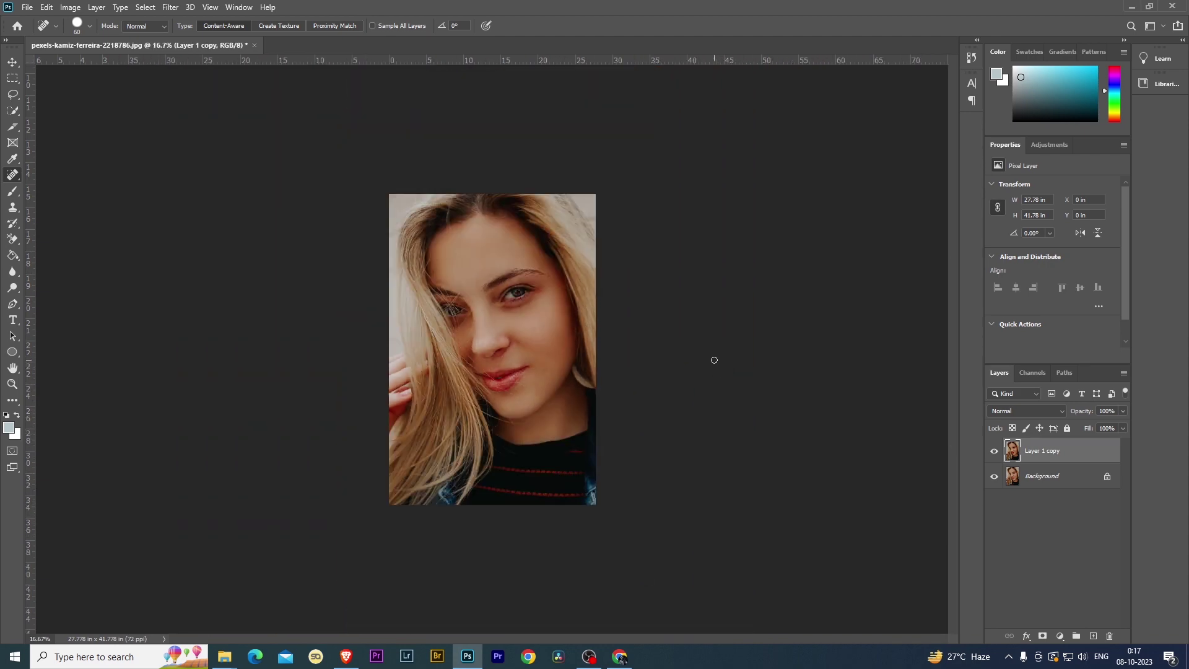
pyautogui.click(996, 453)
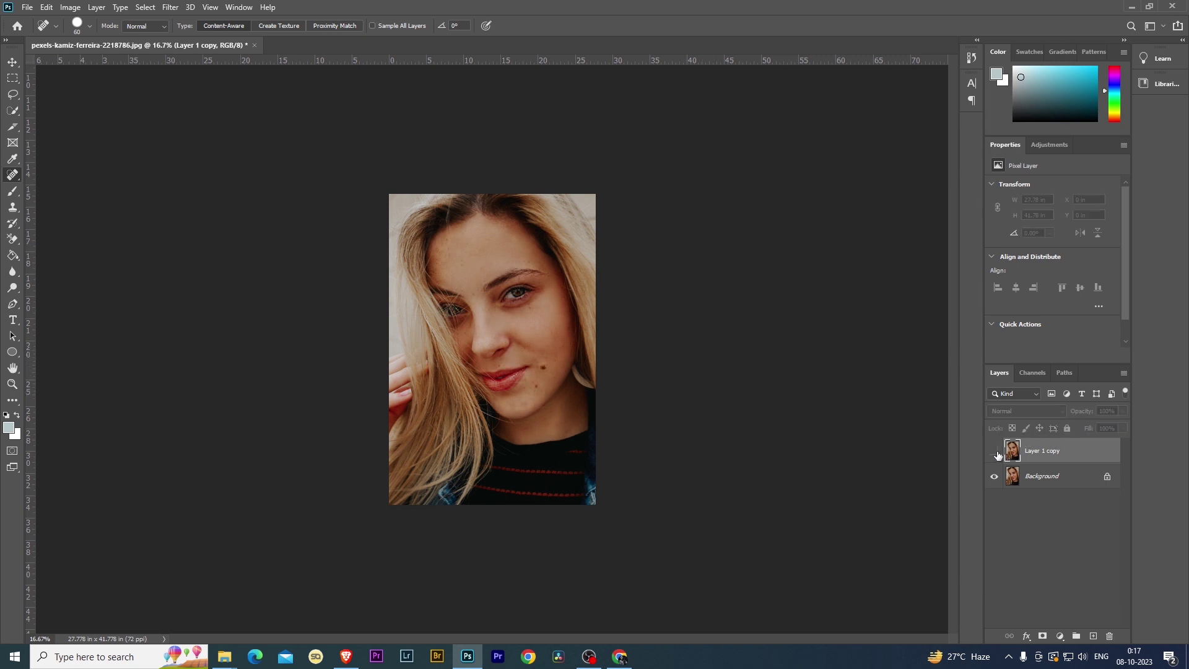
pyautogui.hotkey('ctrl', '+')
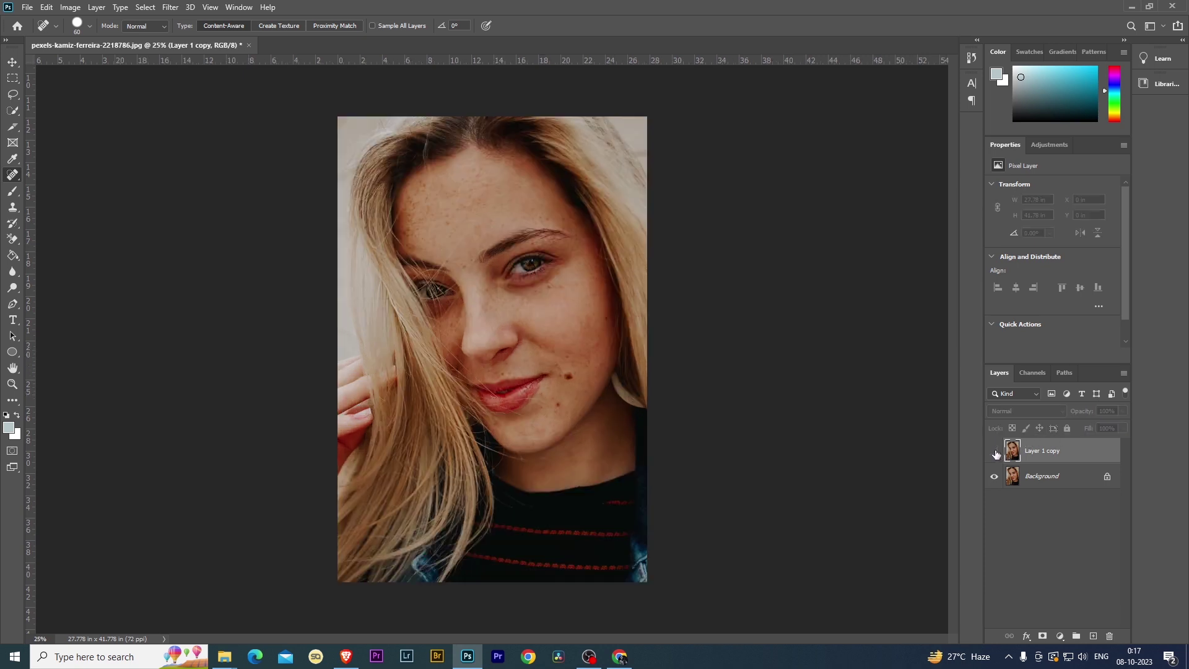
pyautogui.click(995, 452)
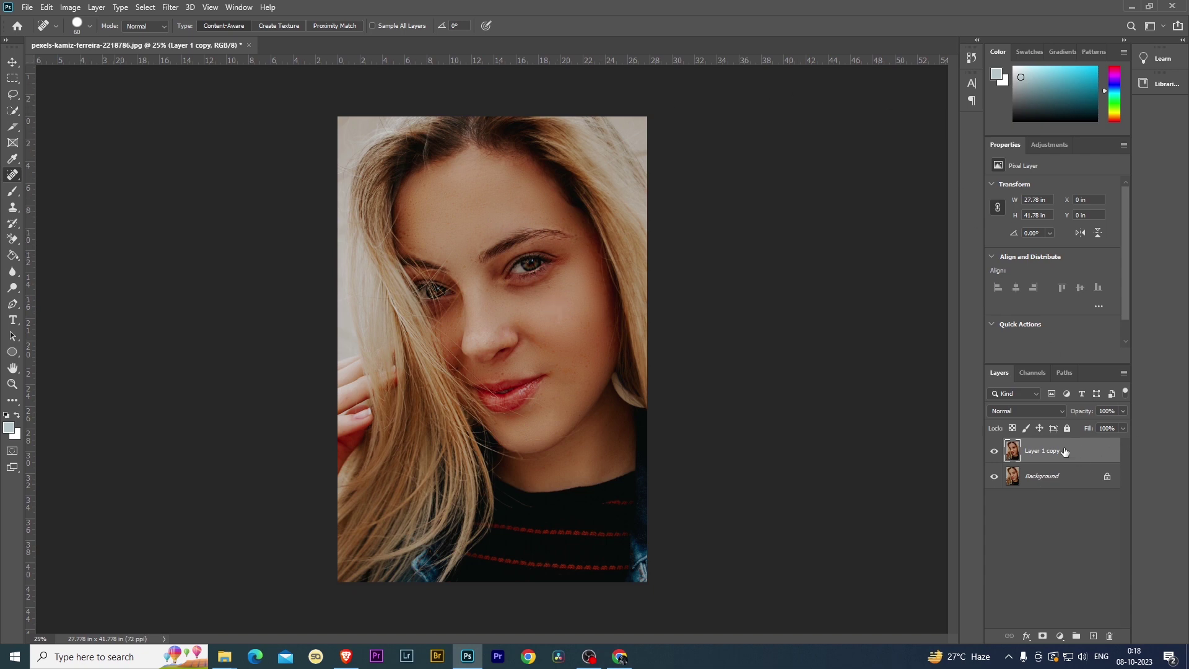
# - Delete the merged Layer 1 copy and switch to the Move tool
pyautogui.press('Delete')
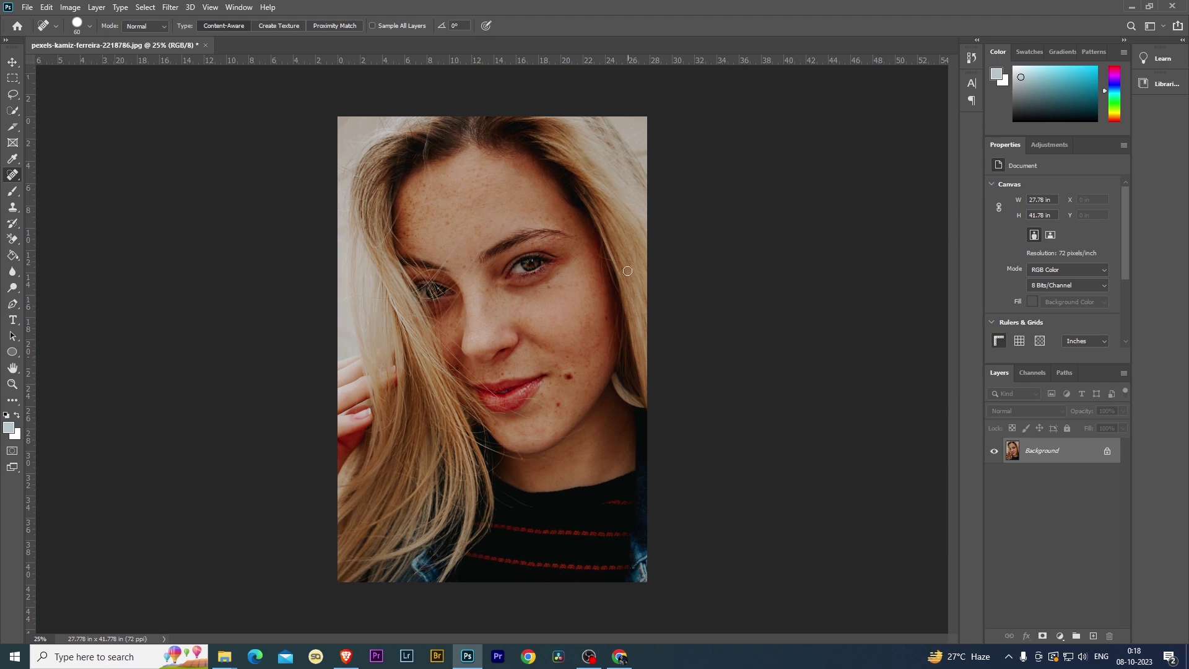
pyautogui.press('v')
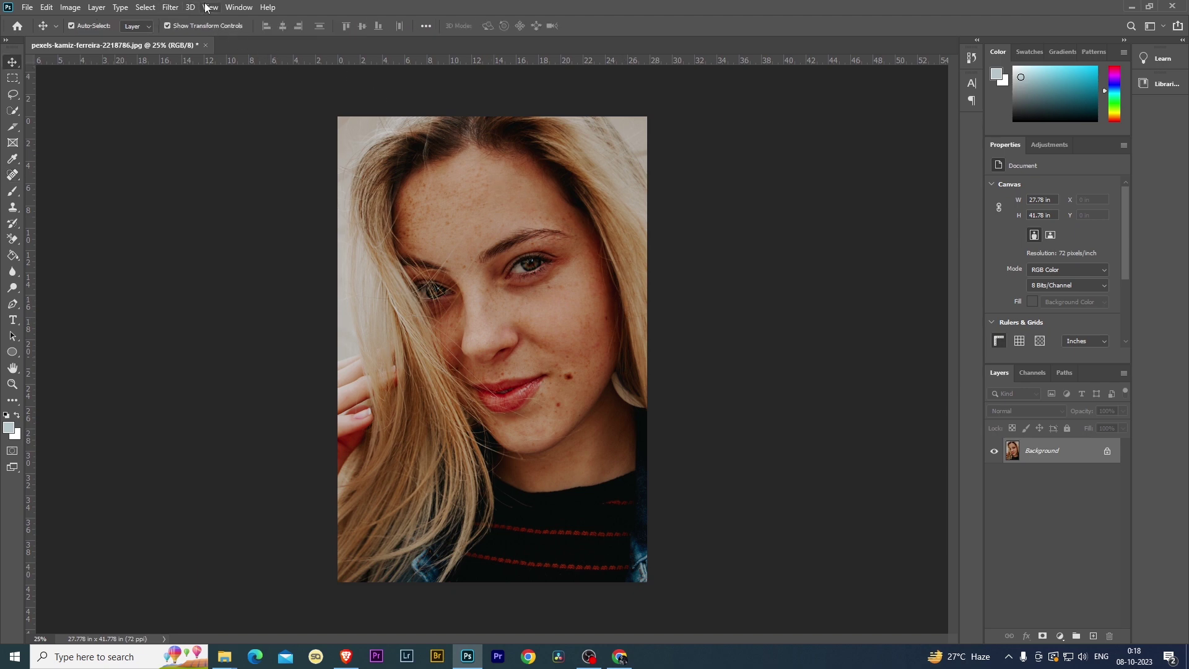
# - Show the list of actions, enlarge it and start recording a new action named Clean face in the Default Actions set
pyautogui.click(238, 7)
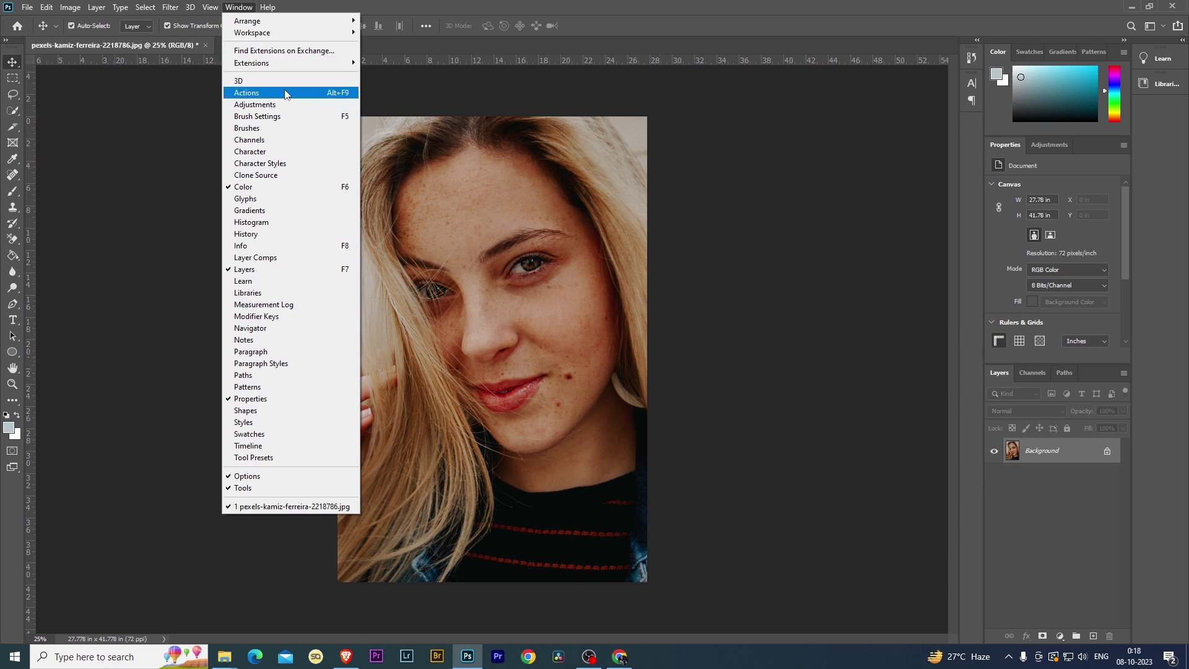
pyautogui.click(258, 93)
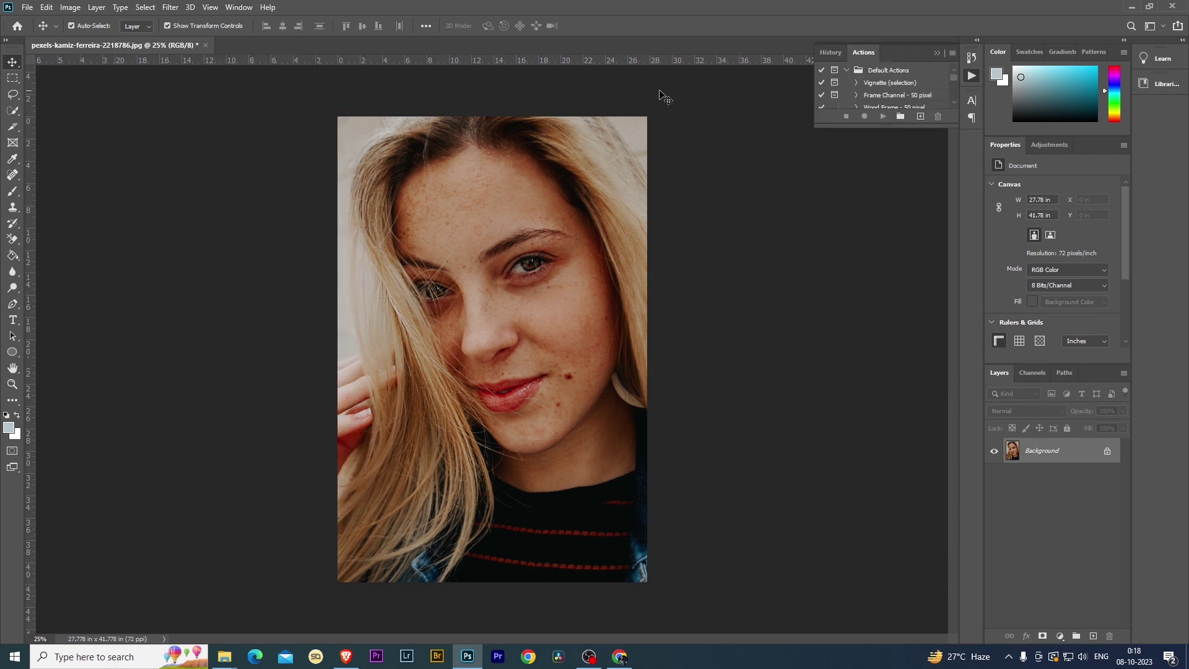
pyautogui.moveTo(899, 125); pyautogui.dragTo(902, 232)
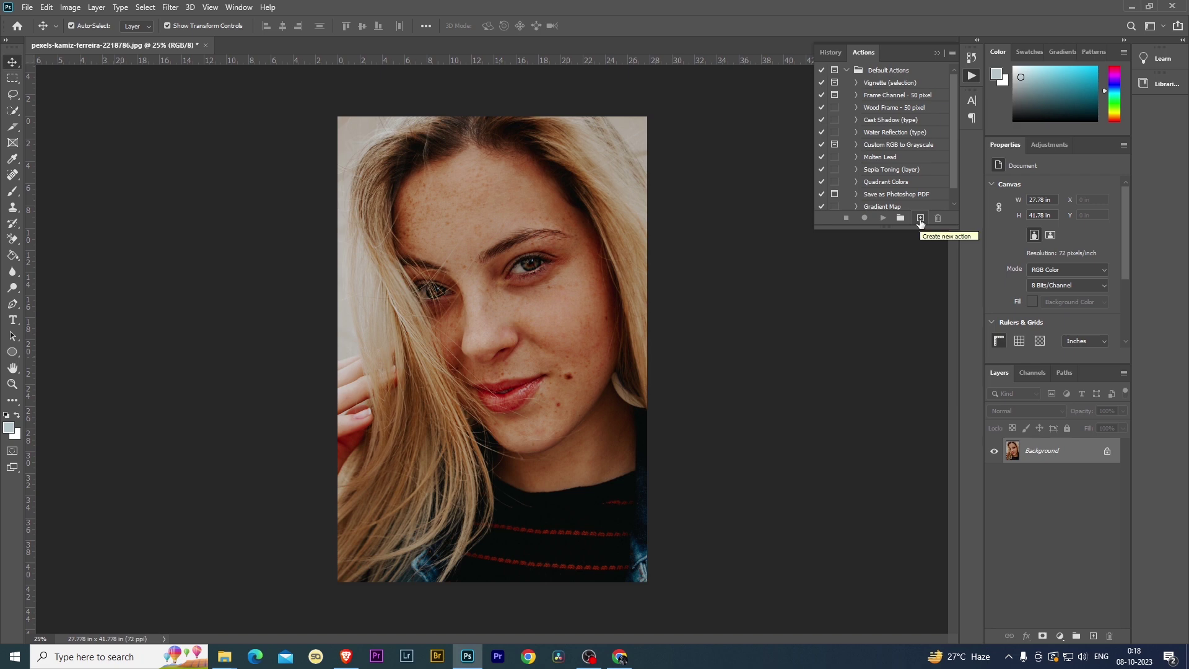
pyautogui.click(920, 219)
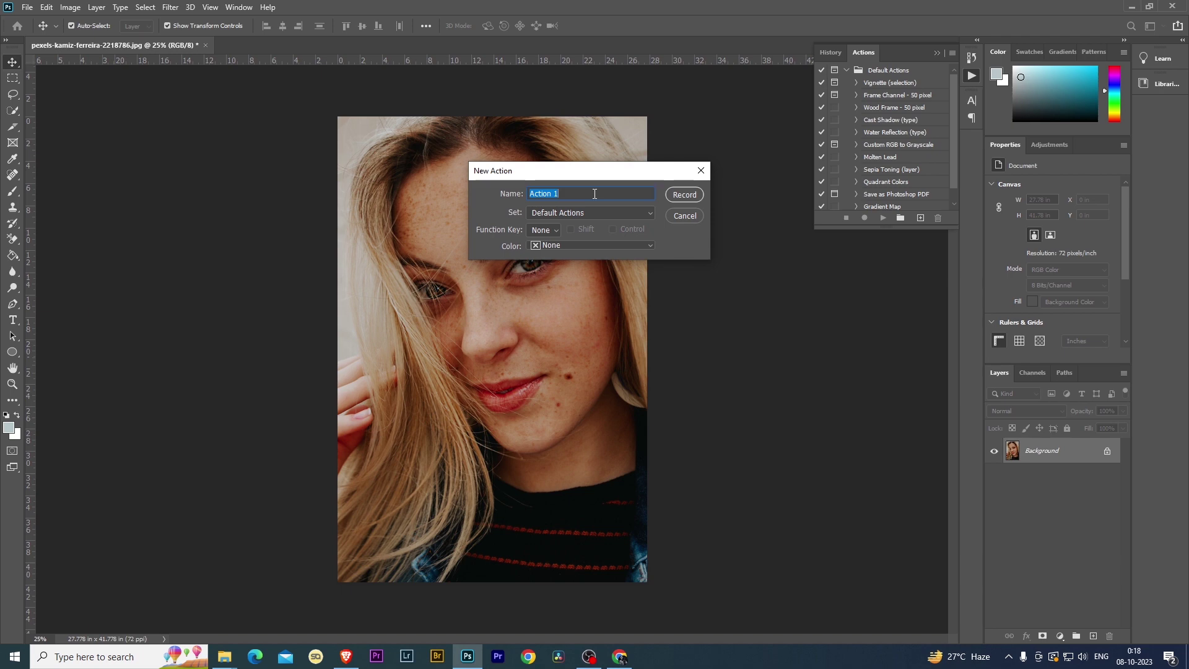
pyautogui.write('Clean face')
pyautogui.click(685, 196)
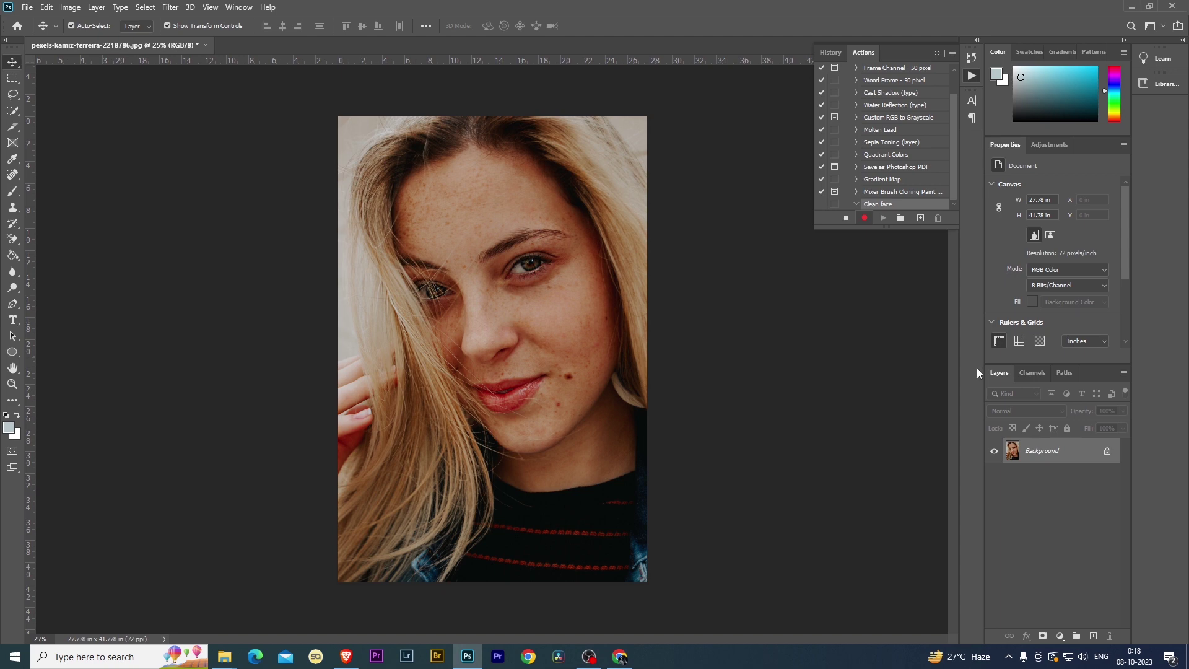
# - Duplicate the Background layer and set the copy's blend mode to Vivid Light
pyautogui.hotkey('ctrl', 'j')
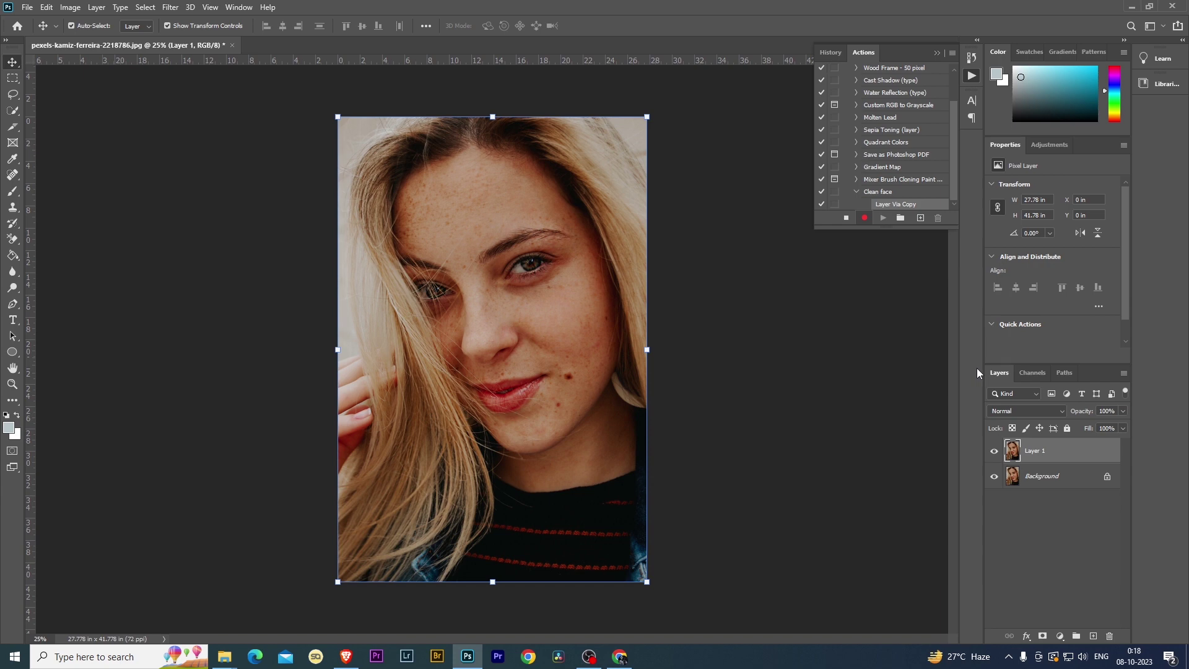
pyautogui.click(1005, 410)
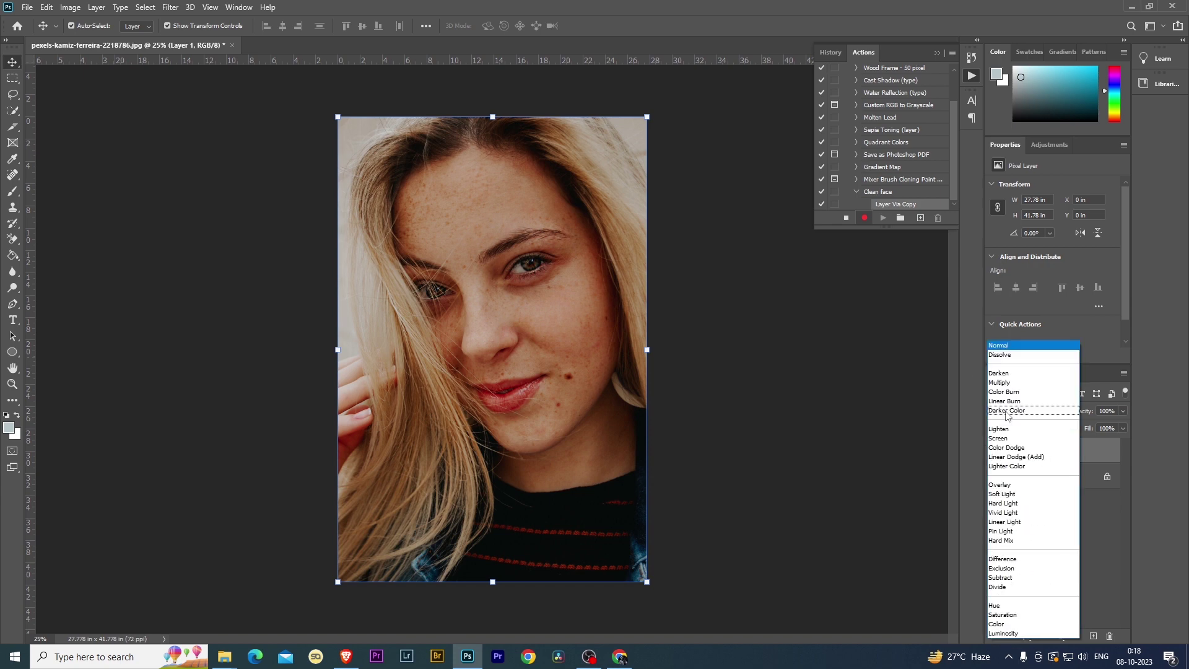
pyautogui.click(1004, 513)
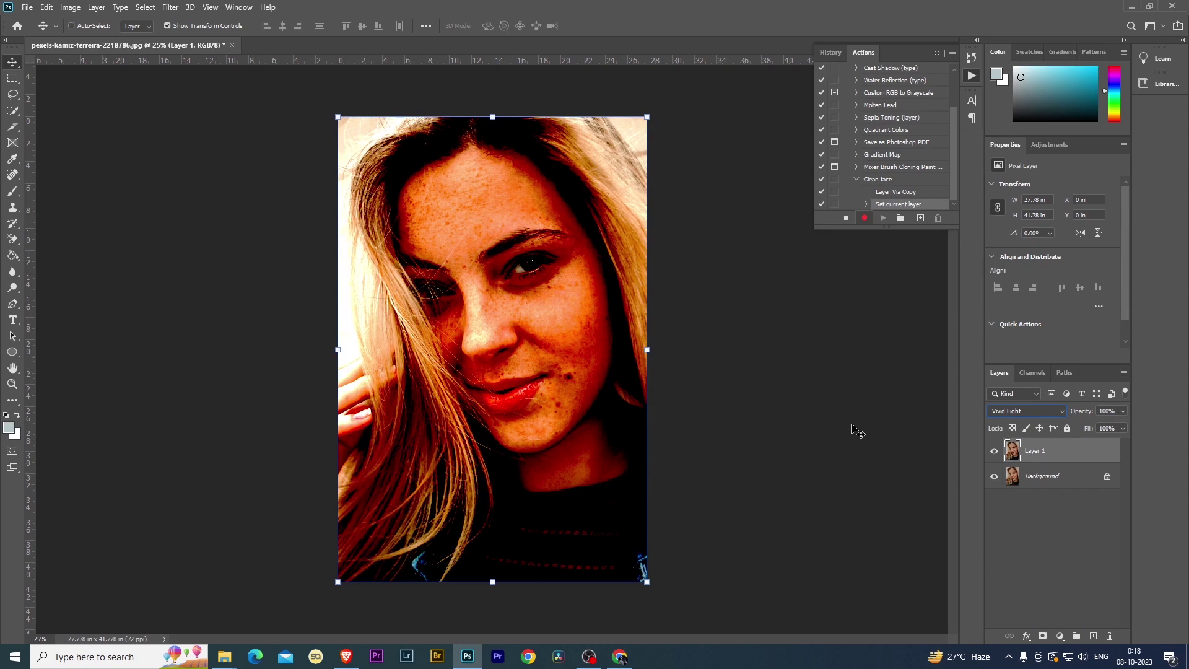
# - Invert the Vivid Light layer and apply a High Pass filter to it with a radius of 20.8 pixels
pyautogui.hotkey('ctrl', 'i')
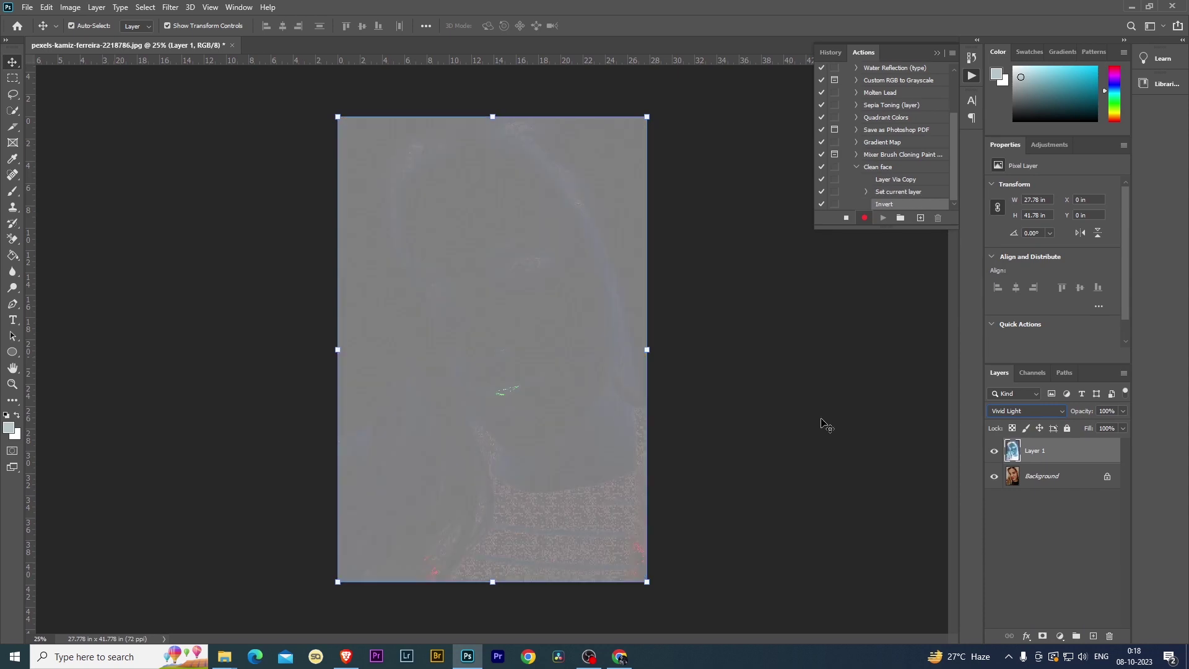
pyautogui.click(170, 8)
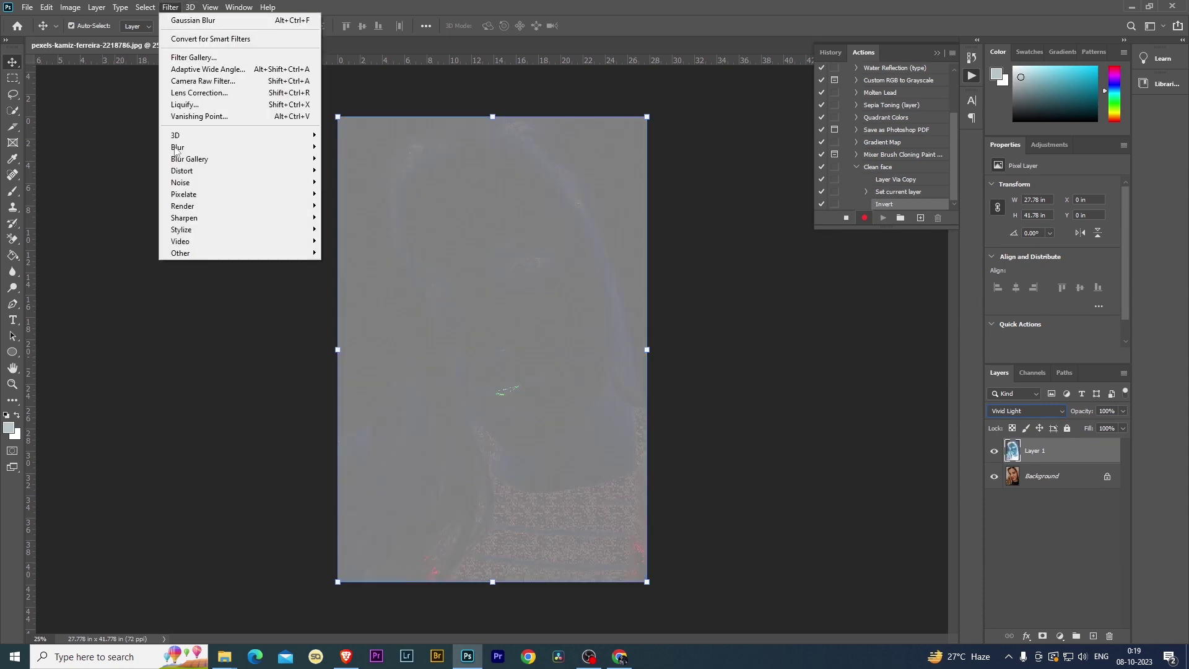
pyautogui.moveTo(232, 254)
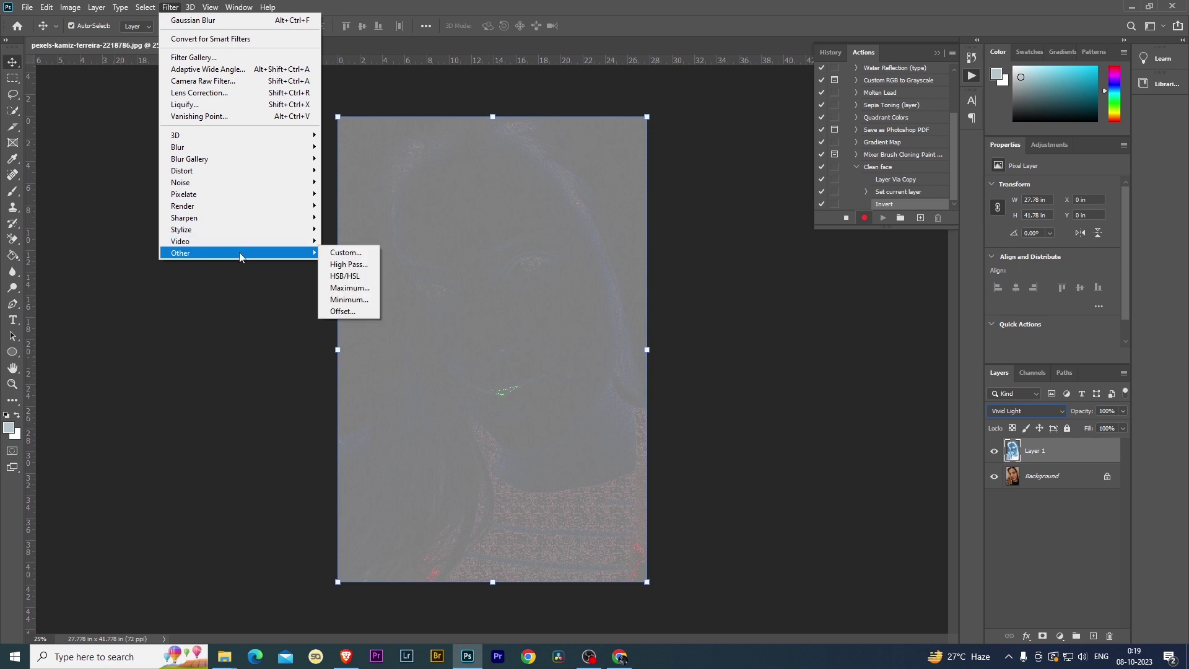
pyautogui.click(335, 265)
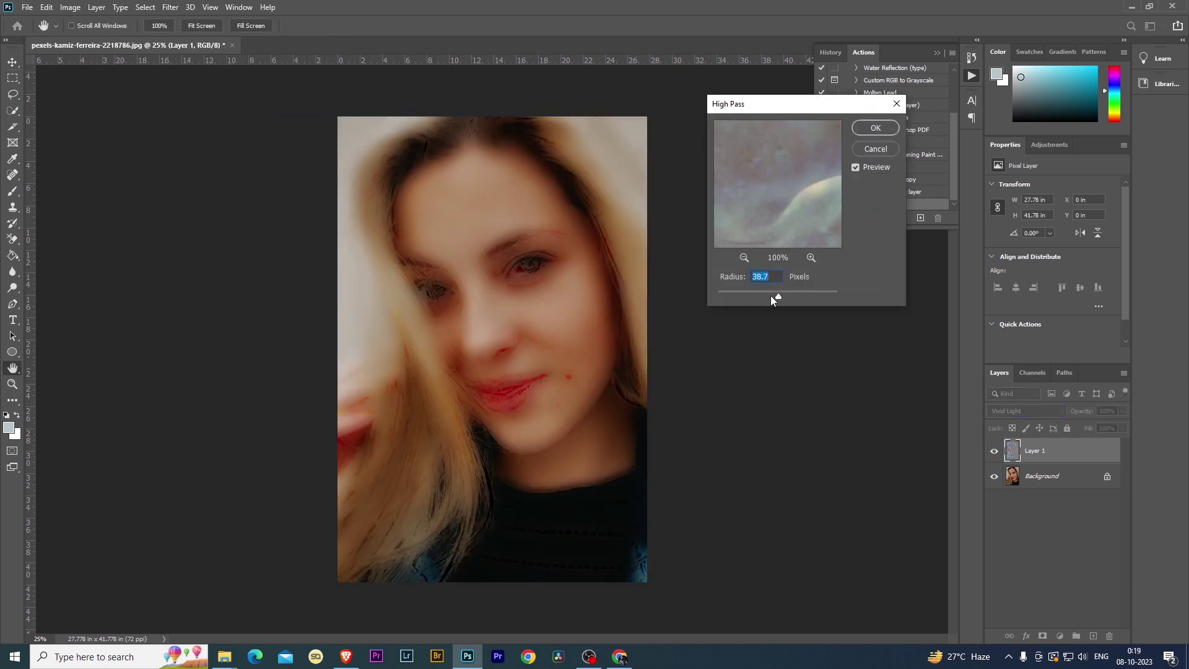
pyautogui.moveTo(772, 296); pyautogui.dragTo(770, 293)
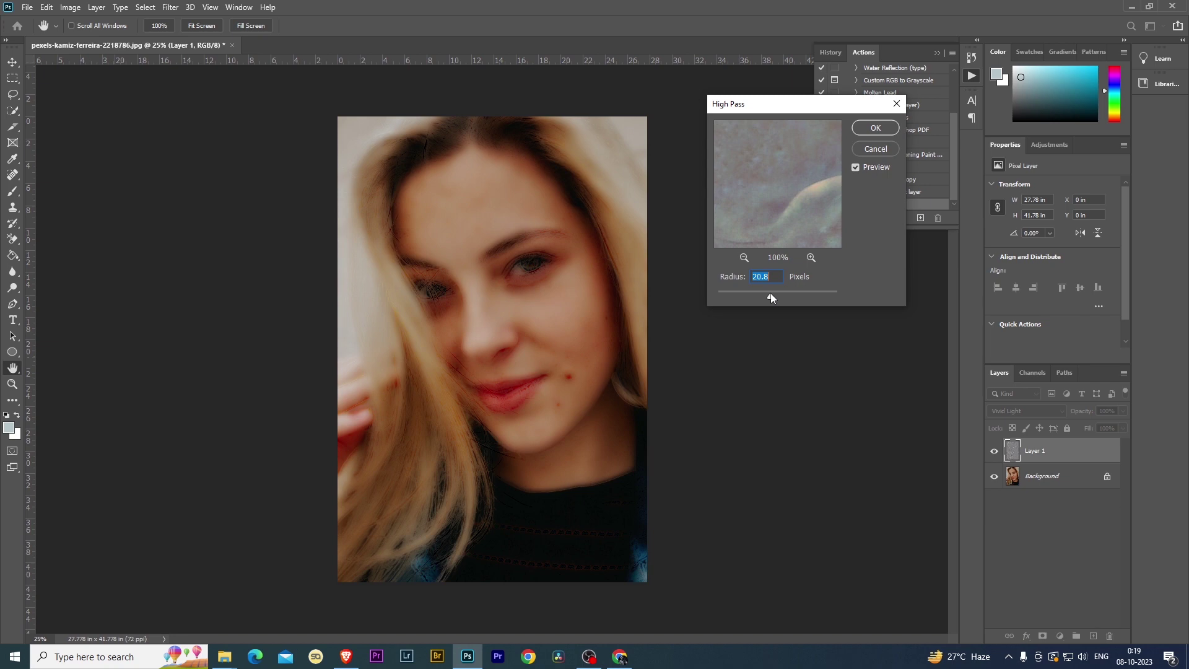
pyautogui.click(874, 128)
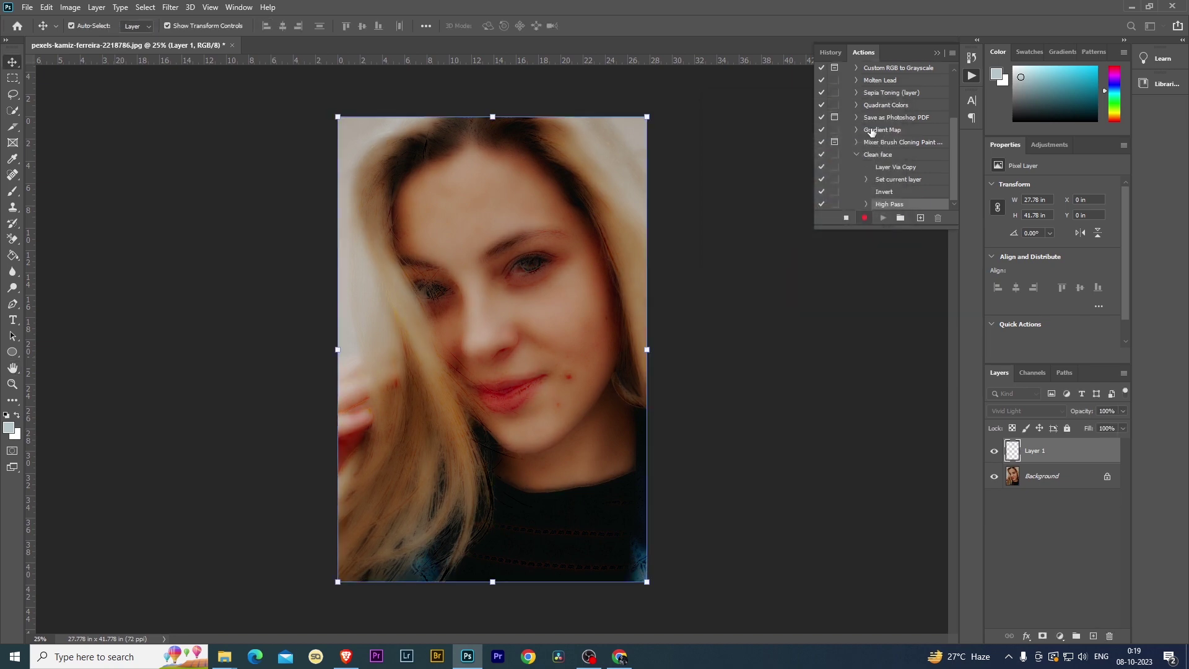
# - Apply a slight Gaussian Blur to the inverted high-pass layer
pyautogui.click(168, 7)
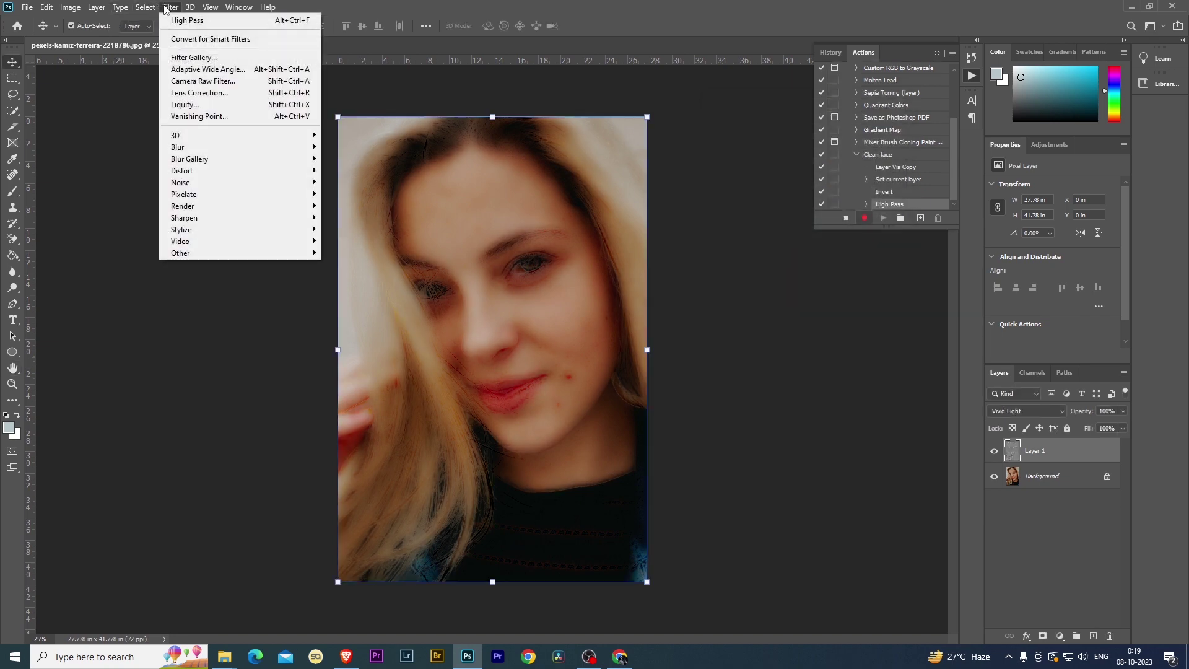
pyautogui.moveTo(211, 151)
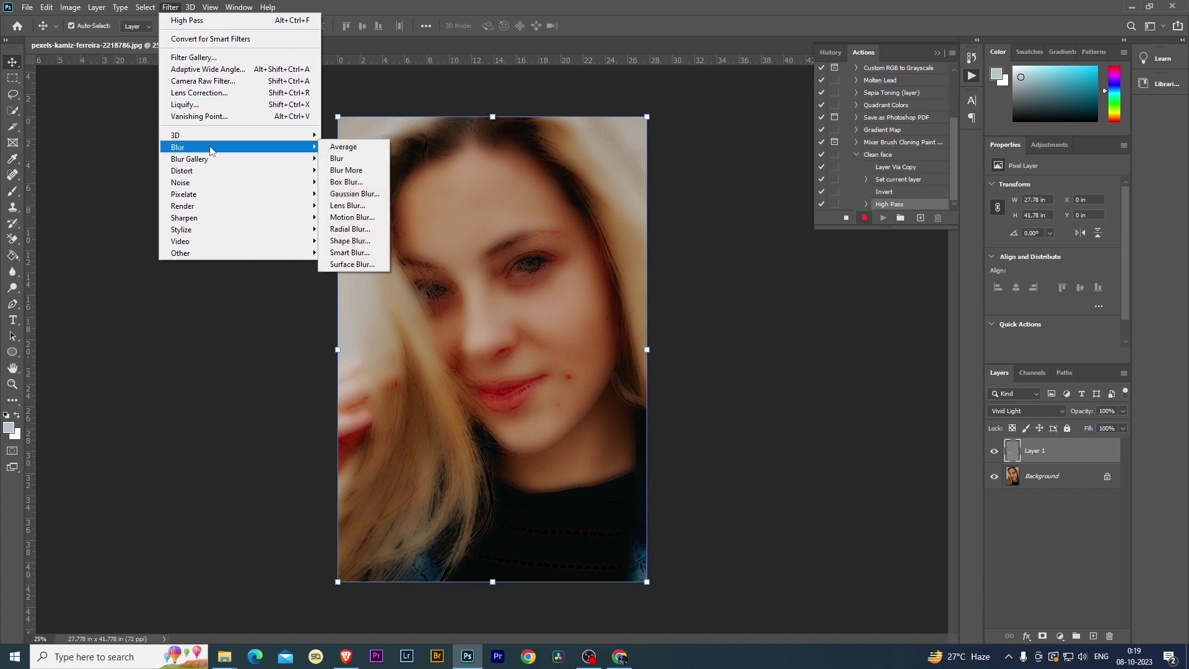
pyautogui.click(362, 195)
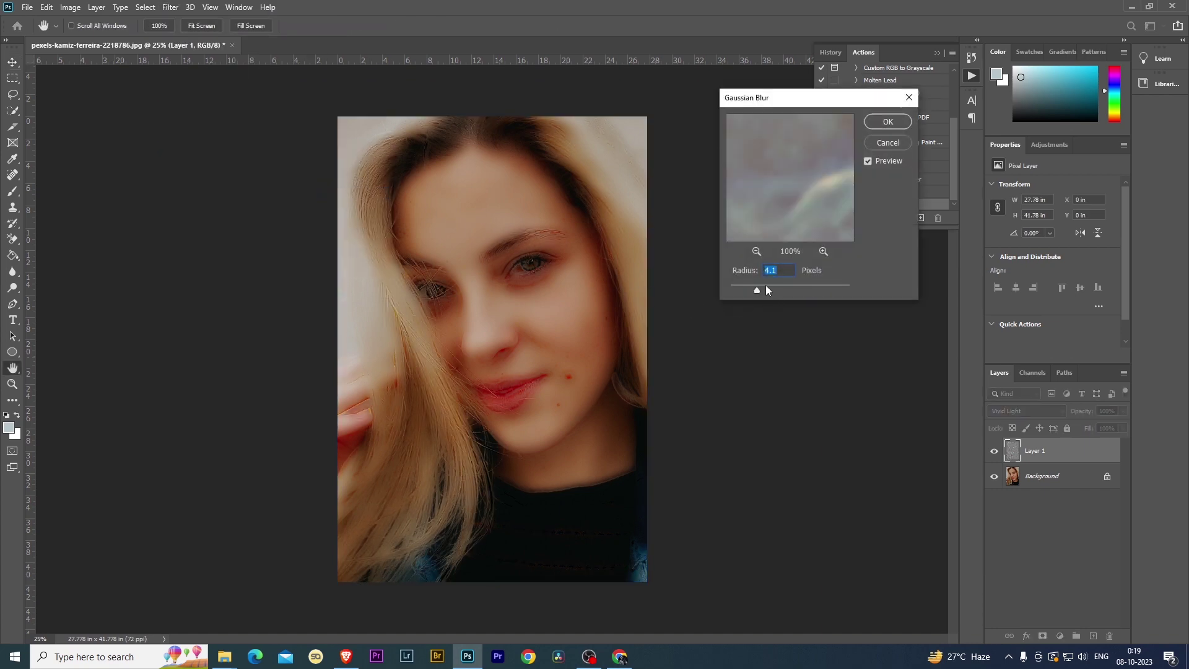
pyautogui.moveTo(766, 287)
pyautogui.mouseDown()
pyautogui.moveTo(781, 287)
pyautogui.moveTo(750, 291)
pyautogui.mouseUp()
pyautogui.click(890, 123)
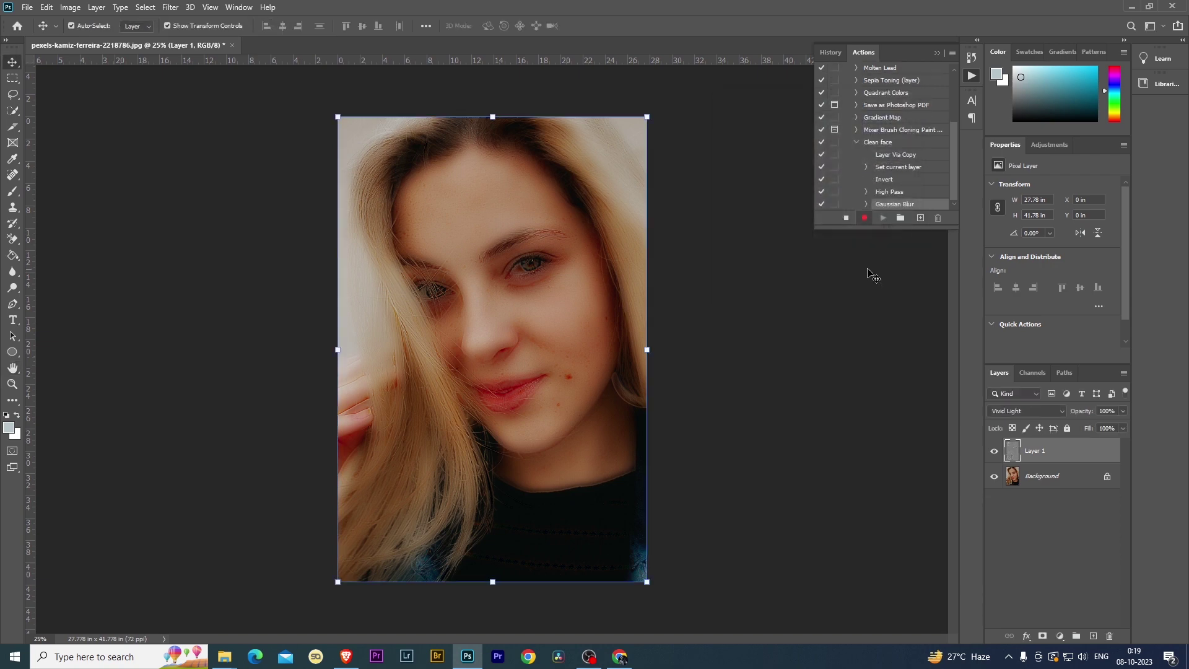
# - Add a black layer mask to Layer 1 and select the Brush tool as the action's last command
pyautogui.keyDown('alt'); pyautogui.click(1044, 638); pyautogui.keyUp('alt')
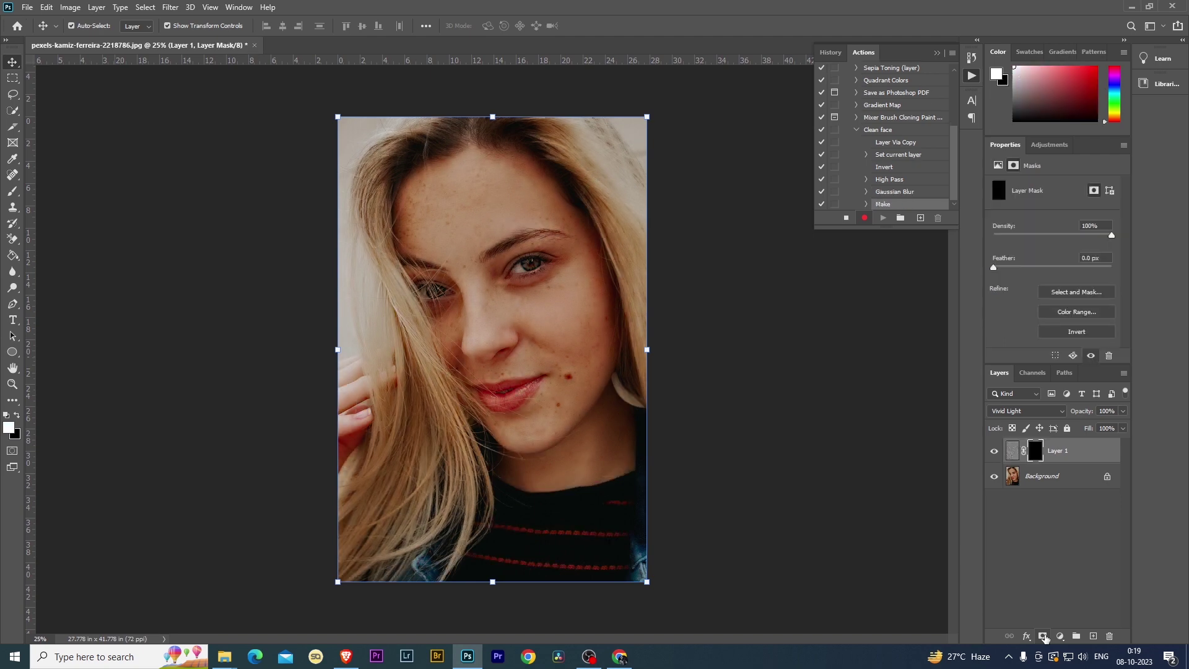
pyautogui.click(14, 193)
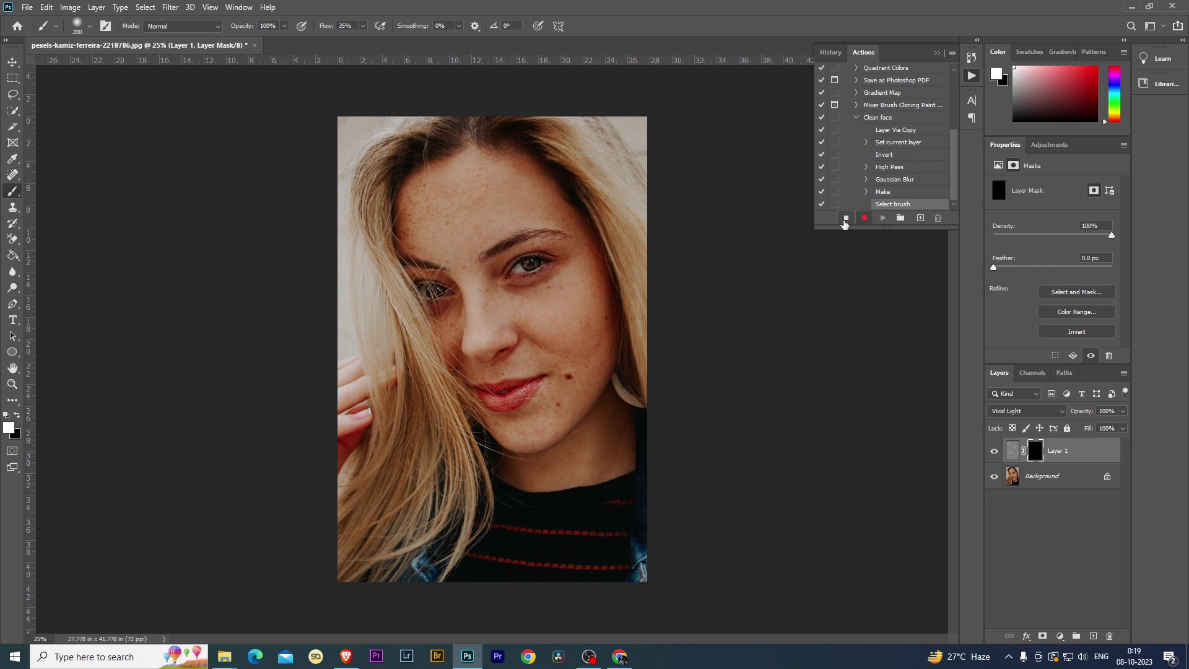
# - Stop recording the Clean face action and collapse its list of recorded commands
pyautogui.click(845, 219)
pyautogui.click(878, 118)
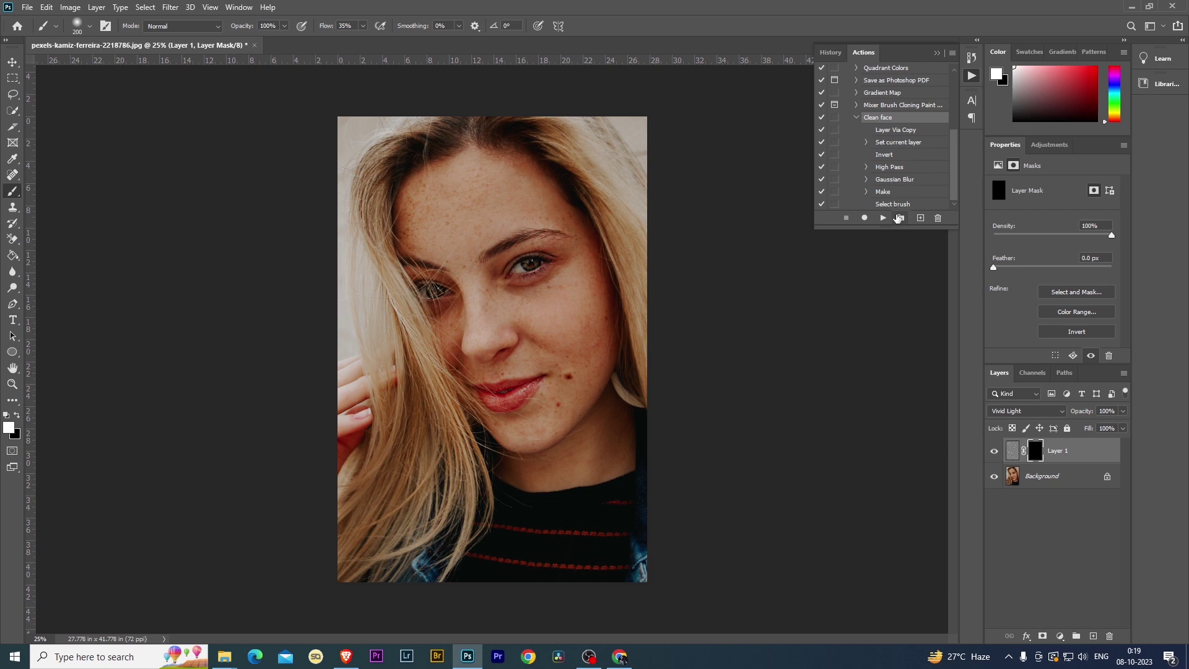
pyautogui.click(858, 118)
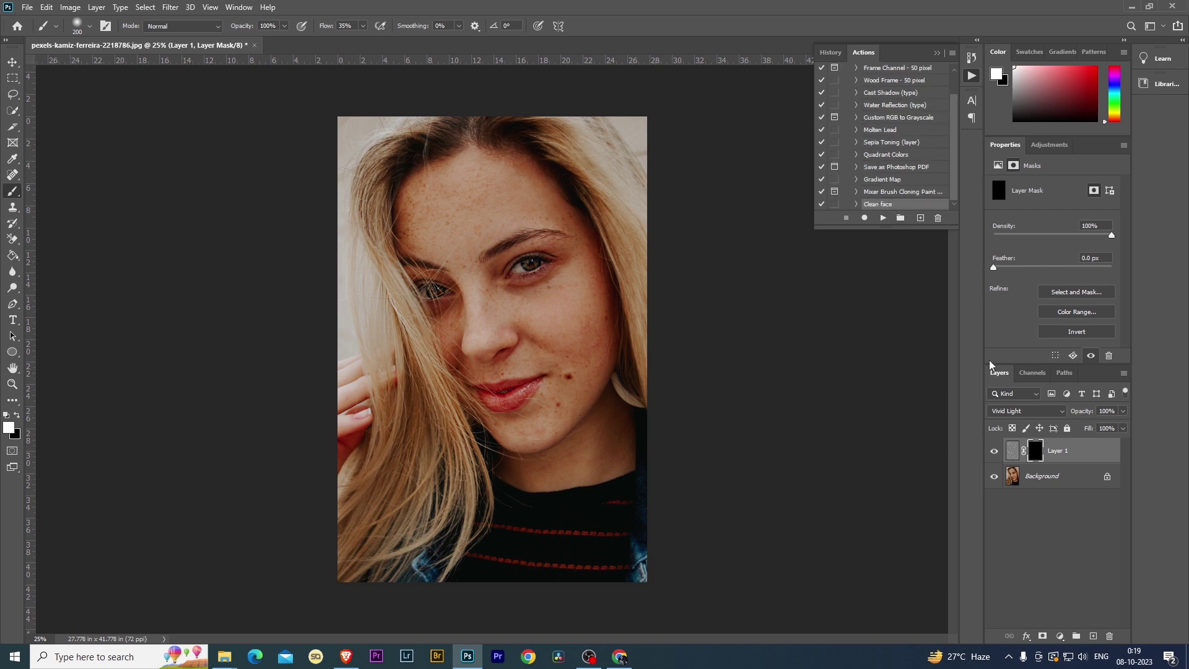
# - Delete Layer 1 and run the recorded Clean face action on the remaining Background layer
pyautogui.click(1088, 453)
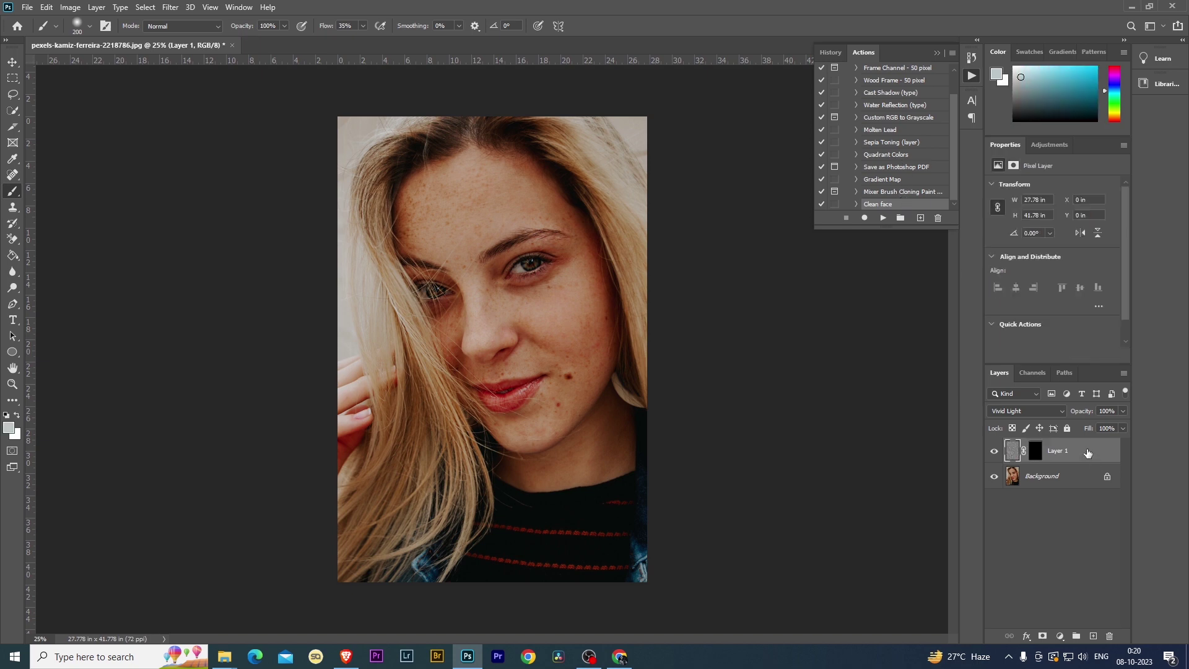
pyautogui.press('Delete')
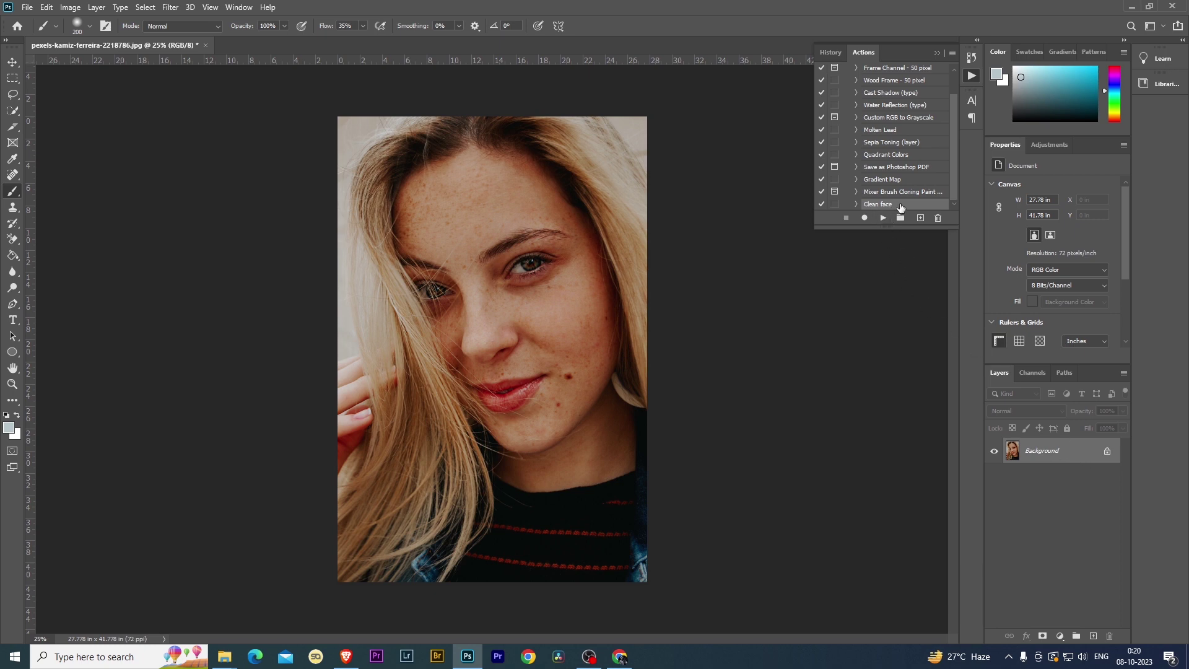
pyautogui.click(856, 204)
pyautogui.scroll(-3, 886, 186)
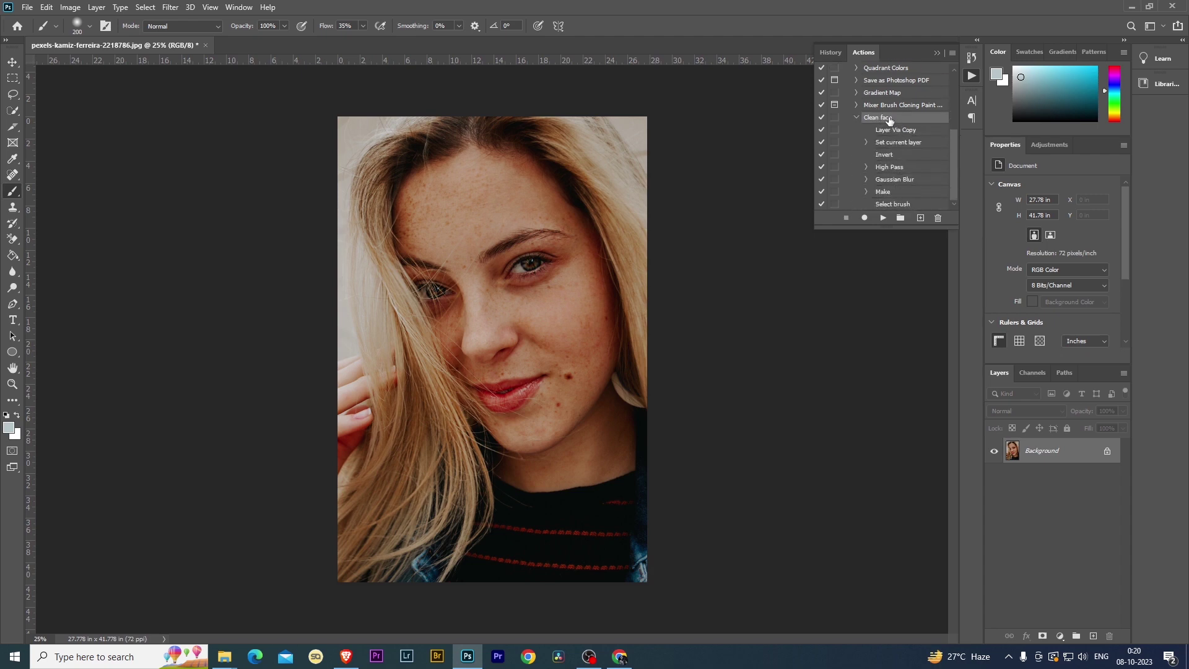
pyautogui.click(881, 218)
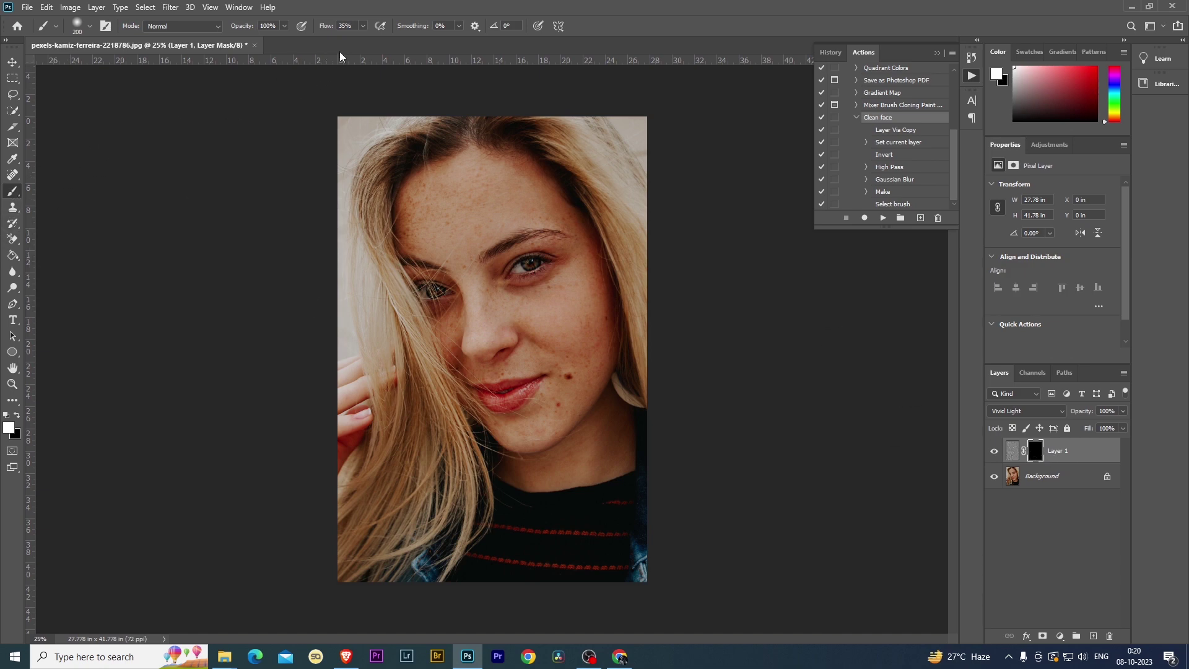
# - Enlarge the brush to 400 and paint white over the facial skin on Layer 1's mask, comparing with the layer hidden and shown
pyautogui.press(']')
pyautogui.press(']')
pyautogui.press(']')
pyautogui.moveTo(452, 194)
pyautogui.mouseDown()
pyautogui.moveTo(444, 219)
pyautogui.moveTo(495, 188)
pyautogui.moveTo(576, 279)
pyautogui.moveTo(563, 320)
pyautogui.moveTo(528, 329)
pyautogui.moveTo(590, 319)
pyautogui.moveTo(588, 223)
pyautogui.moveTo(449, 214)
pyautogui.moveTo(456, 298)
pyautogui.moveTo(572, 345)
pyautogui.moveTo(555, 415)
pyautogui.moveTo(523, 451)
pyautogui.moveTo(560, 368)
pyautogui.moveTo(483, 374)
pyautogui.moveTo(443, 310)
pyautogui.moveTo(460, 259)
pyautogui.moveTo(403, 226)
pyautogui.moveTo(438, 183)
pyautogui.moveTo(542, 182)
pyautogui.moveTo(560, 204)
pyautogui.moveTo(583, 245)
pyautogui.moveTo(559, 297)
pyautogui.moveTo(579, 335)
pyautogui.moveTo(549, 440)
pyautogui.mouseUp()
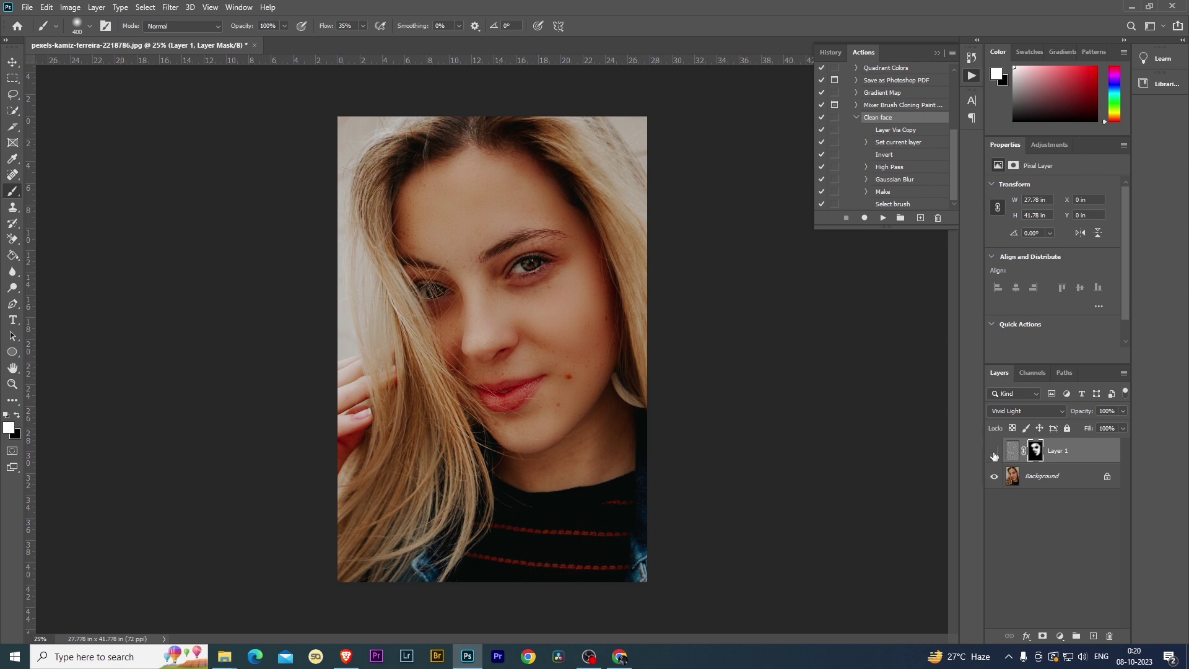
pyautogui.click(994, 452)
pyautogui.click(994, 452)
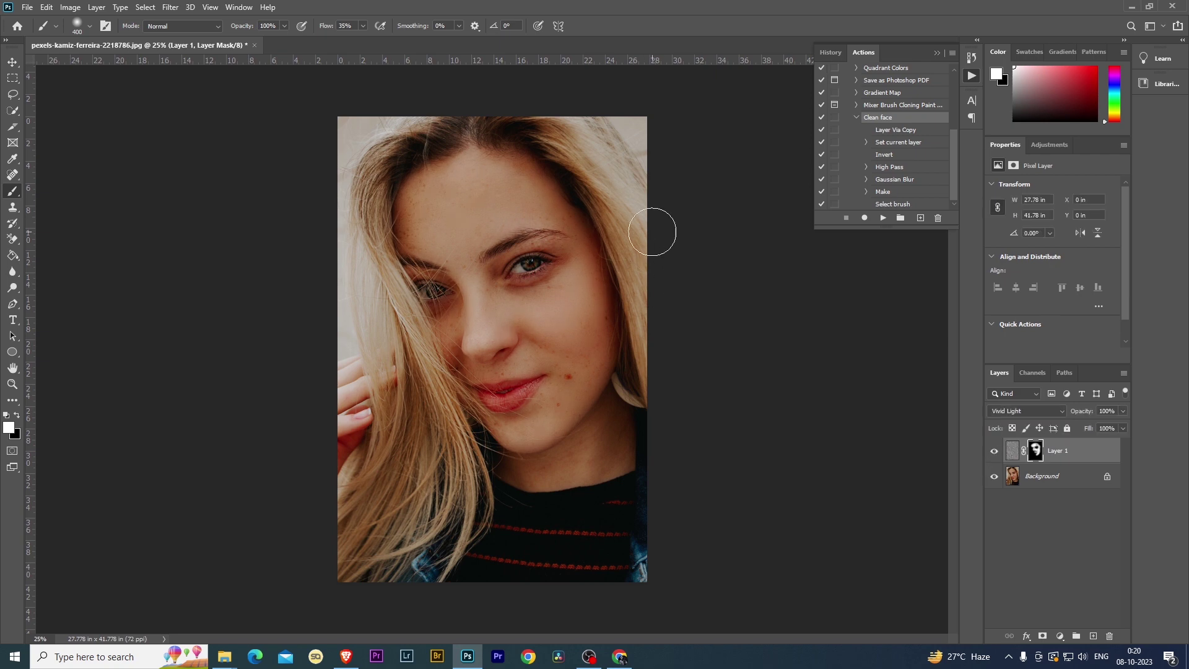